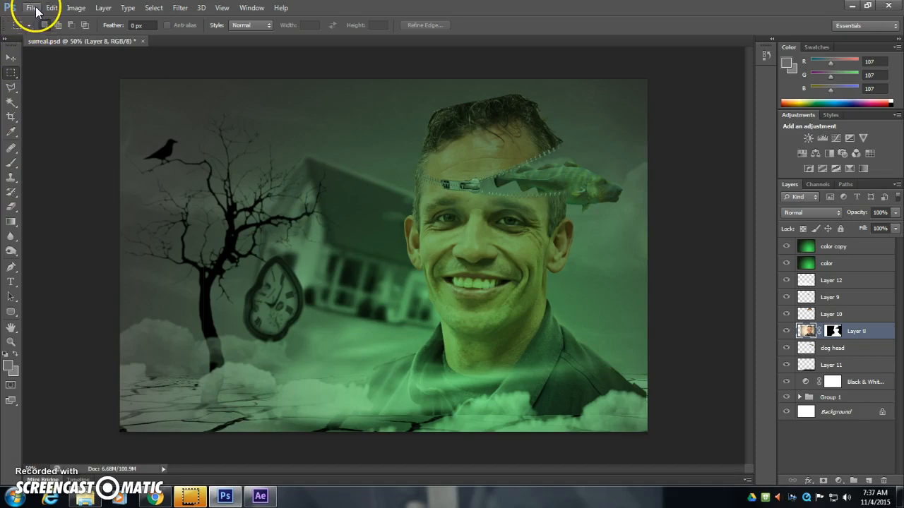
- Resize the image to a width of 1920 pixels with proportions constrained
click(34, 10)
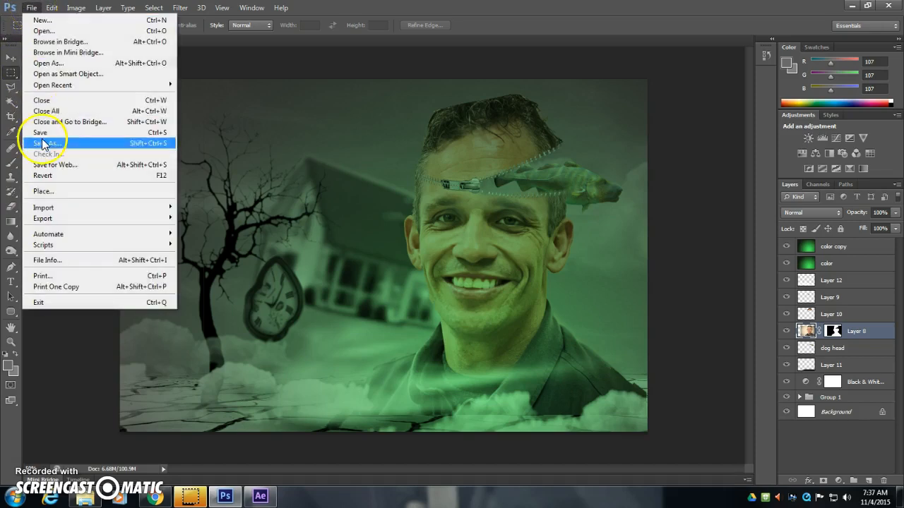
mouse_move(91, 10)
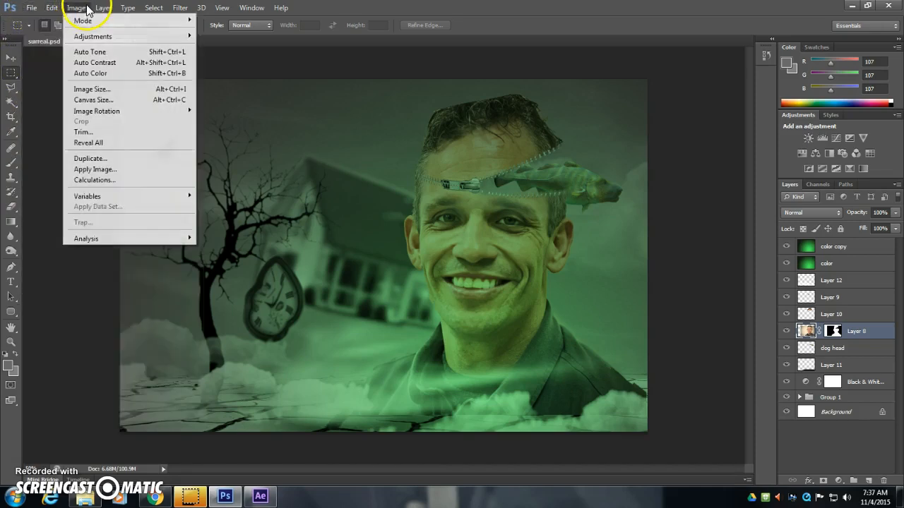
click(96, 91)
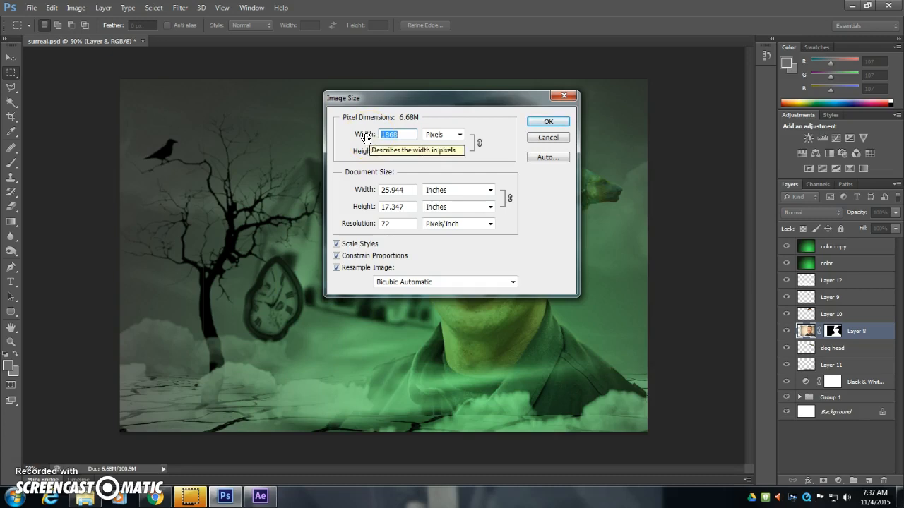
text(1920)
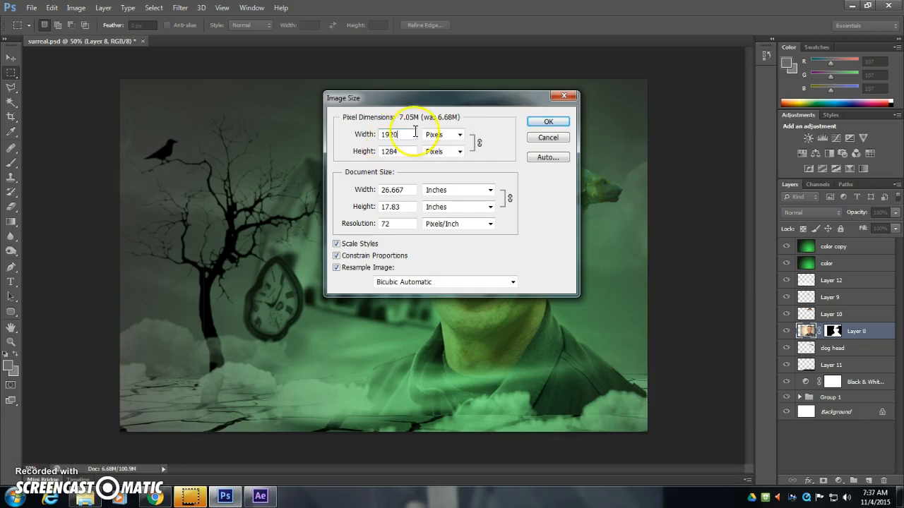
click(547, 123)
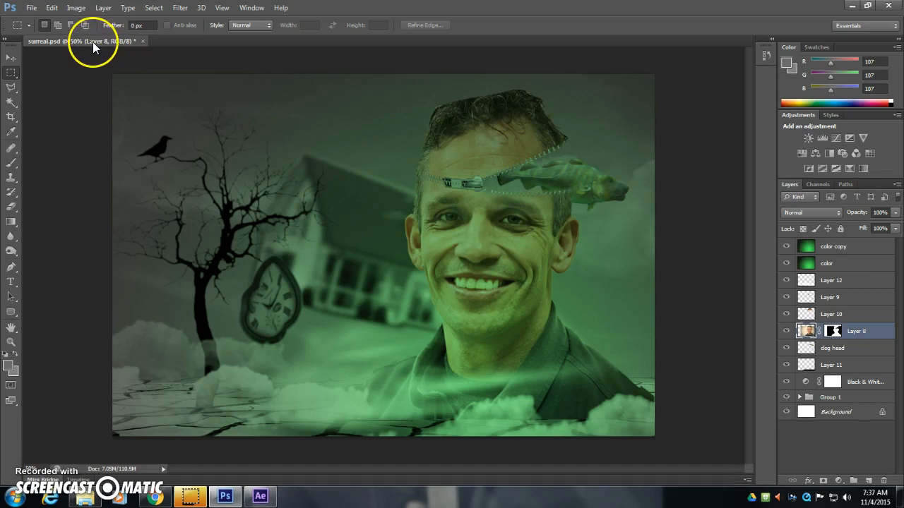
- Save the document to the Desktop as surreal-video in Photoshop format with maximized compatibility, and switch to After Effects
click(31, 8)
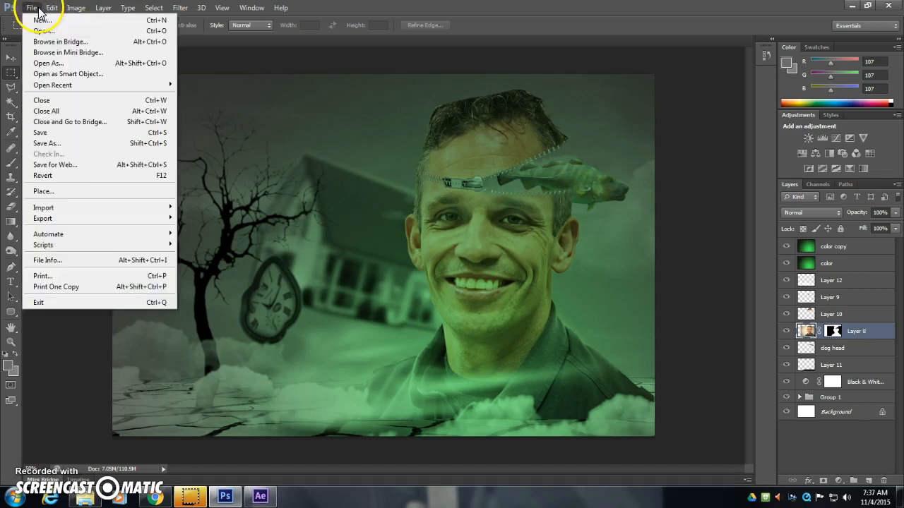
click(65, 144)
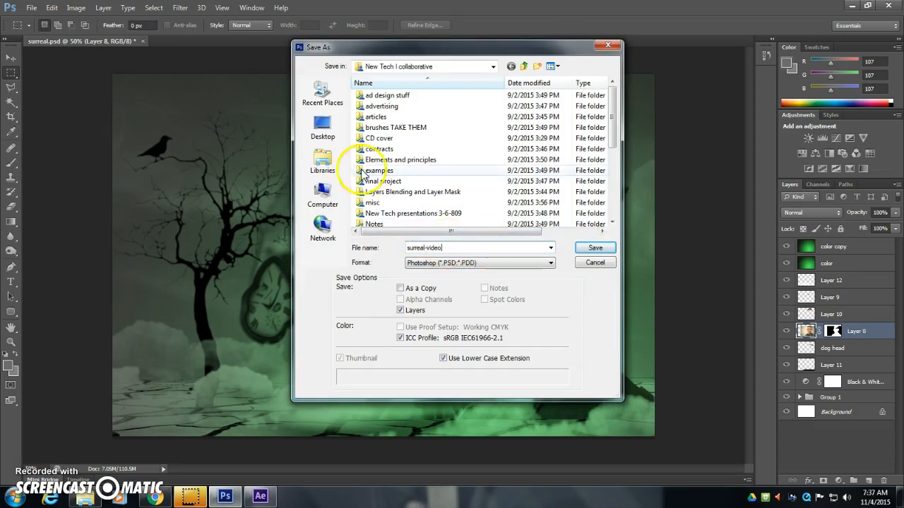
click(322, 127)
click(586, 247)
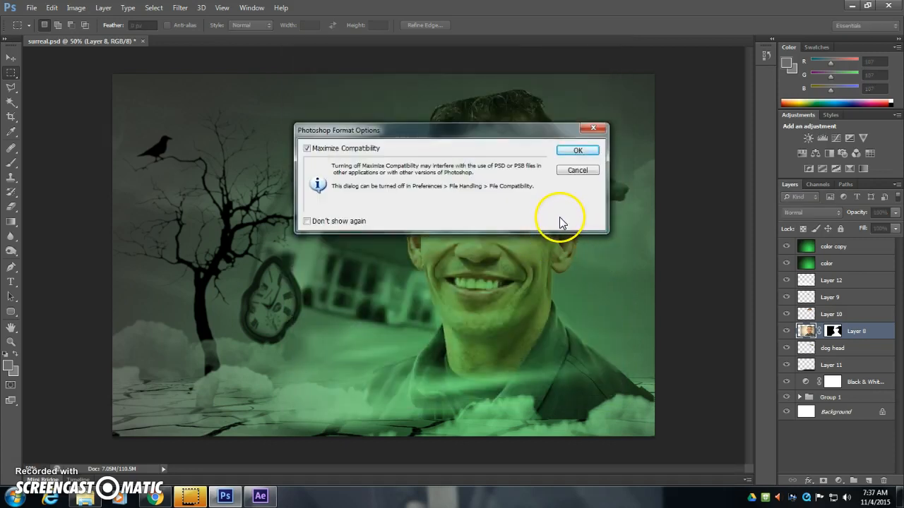
click(577, 151)
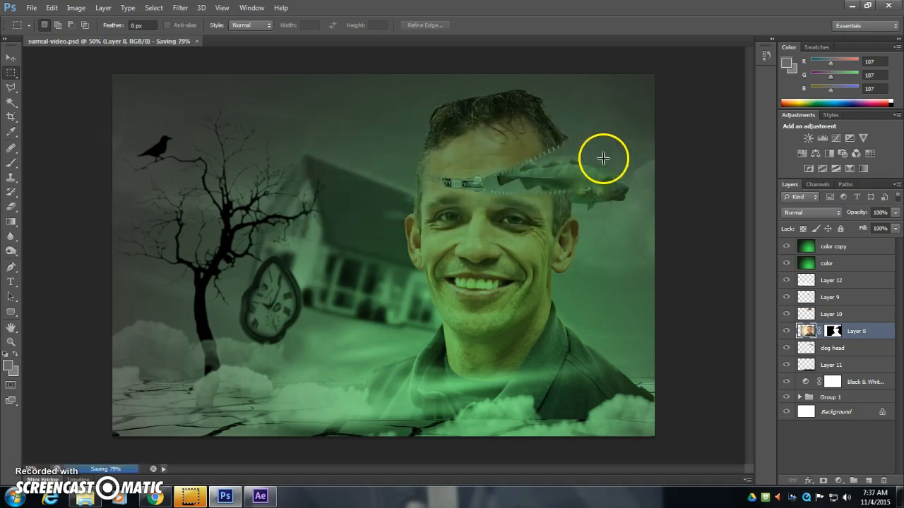
click(853, 7)
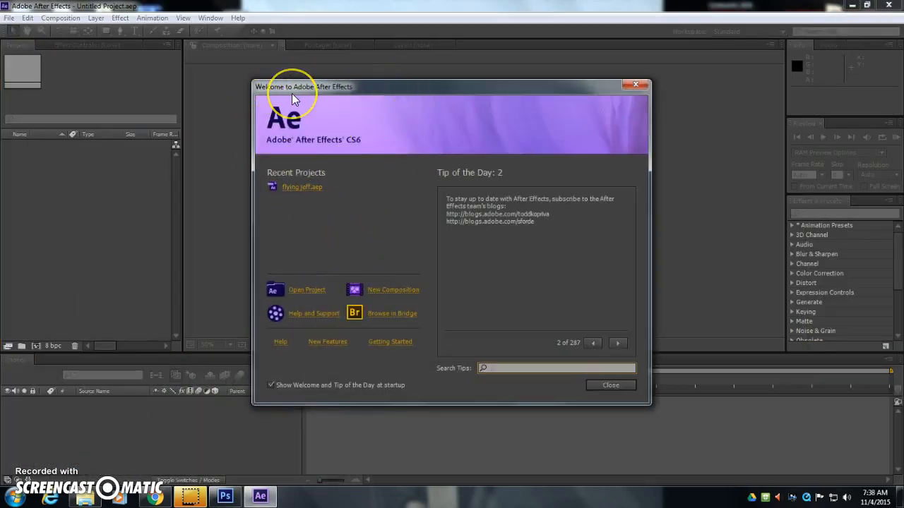
click(12, 497)
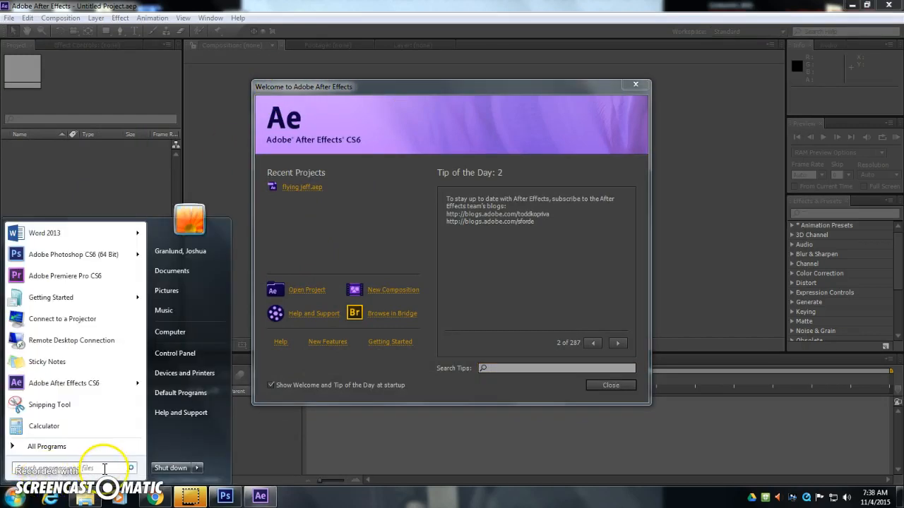
text(after)
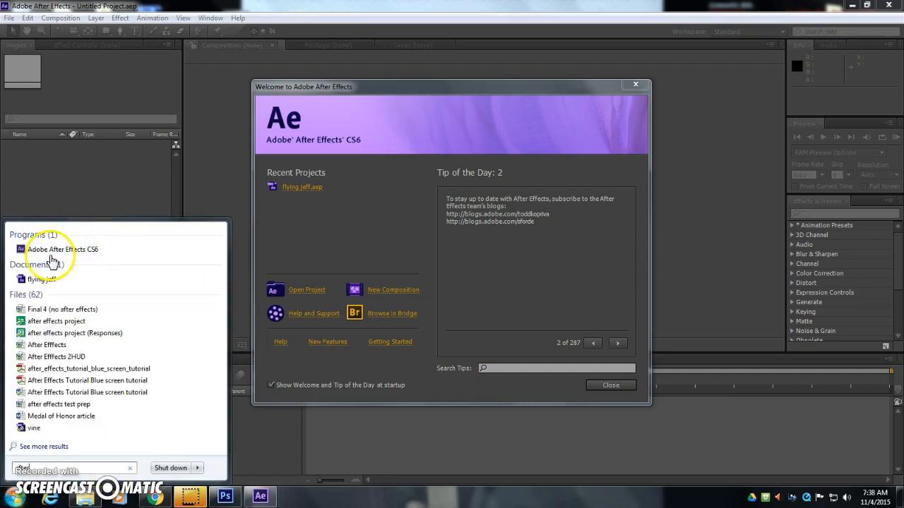
click(216, 171)
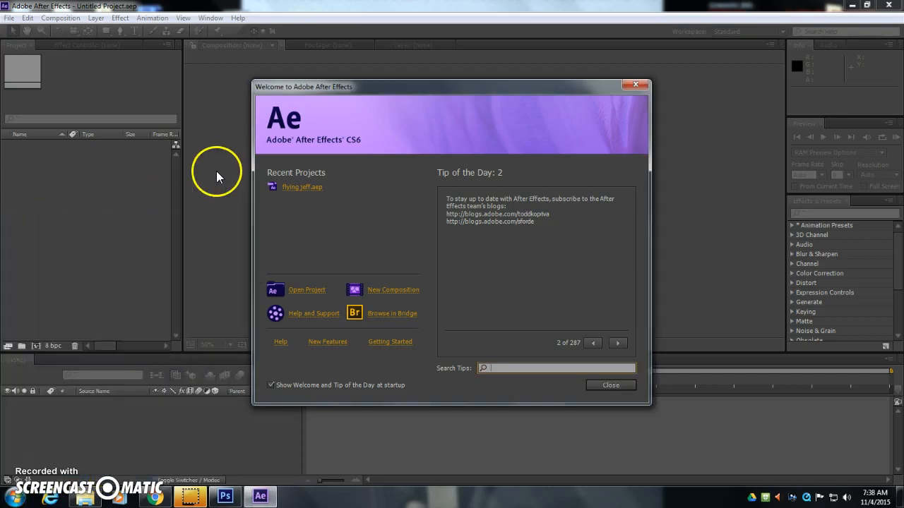
- Create a new composition named surreal with the HDTV 1080 29.97 preset and a 30-second duration
click(394, 289)
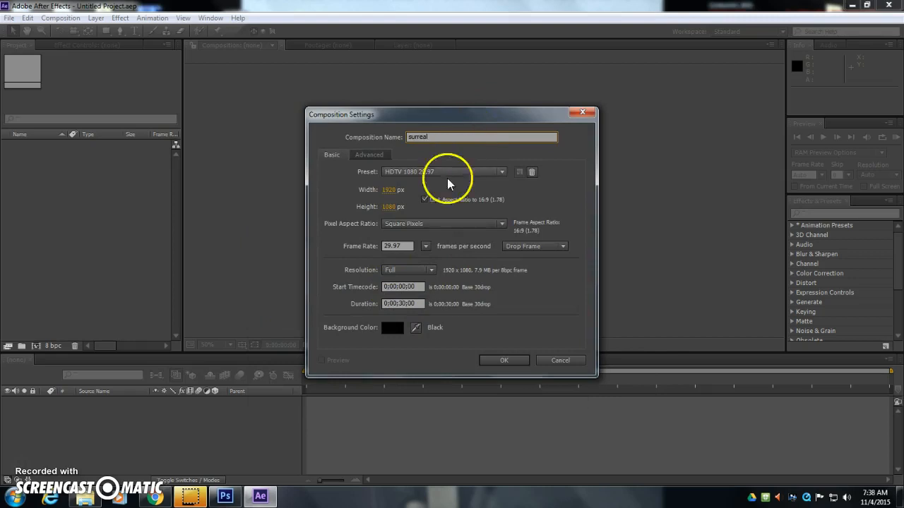
click(514, 363)
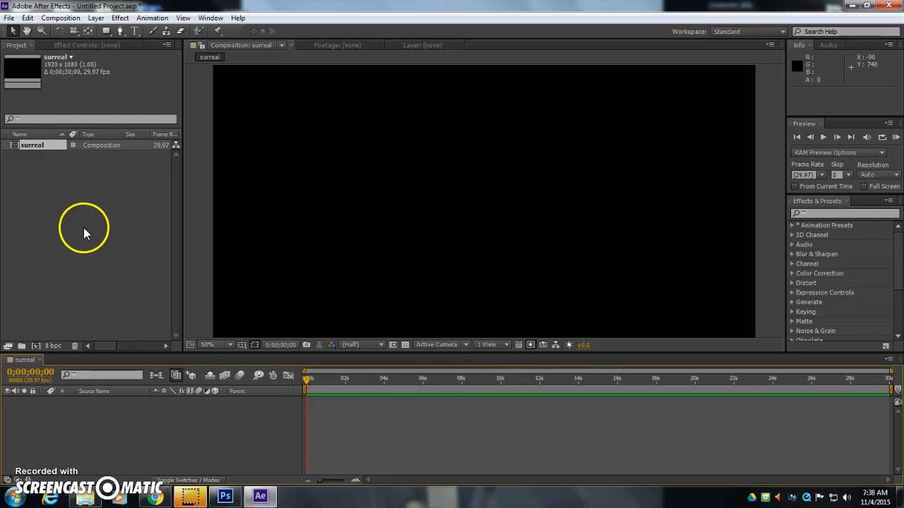
- Choose the surreal-video Photoshop file on the Desktop as the file to import into the project
click(9, 18)
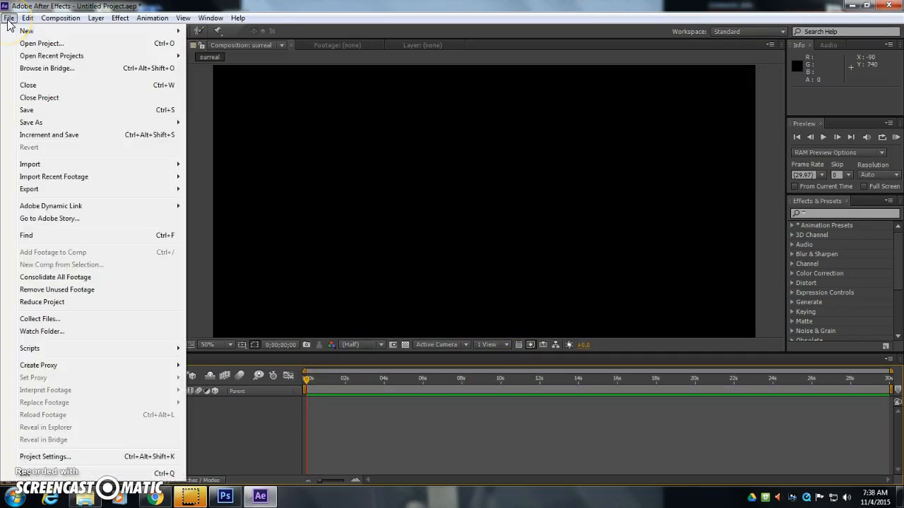
mouse_move(81, 165)
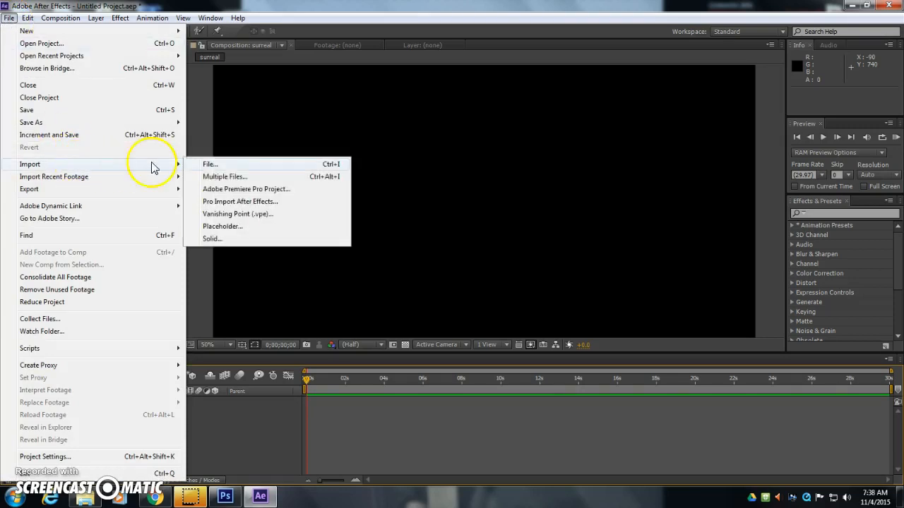
click(212, 164)
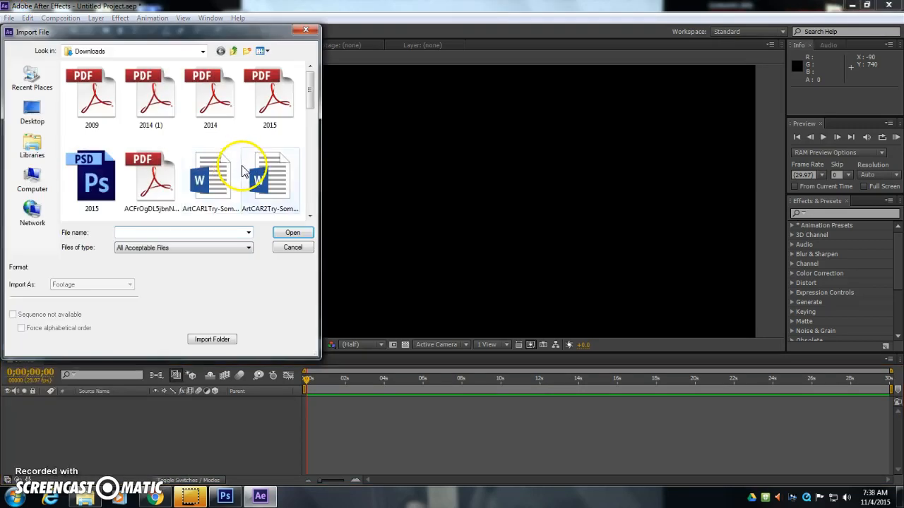
click(32, 113)
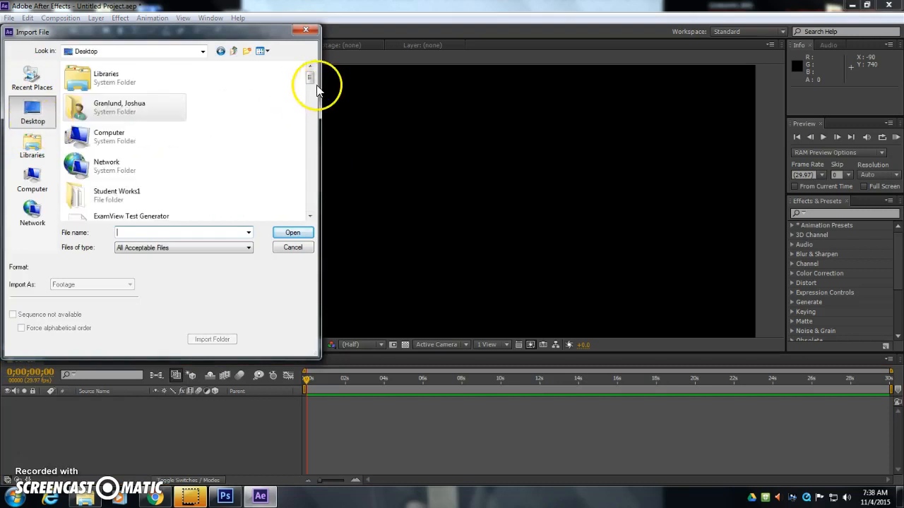
text(surre)
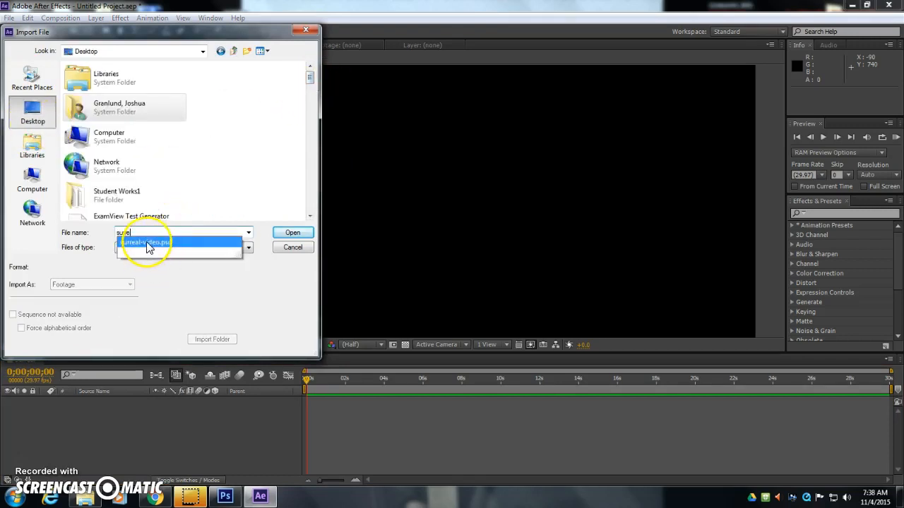
drag(308, 79, 328, 205)
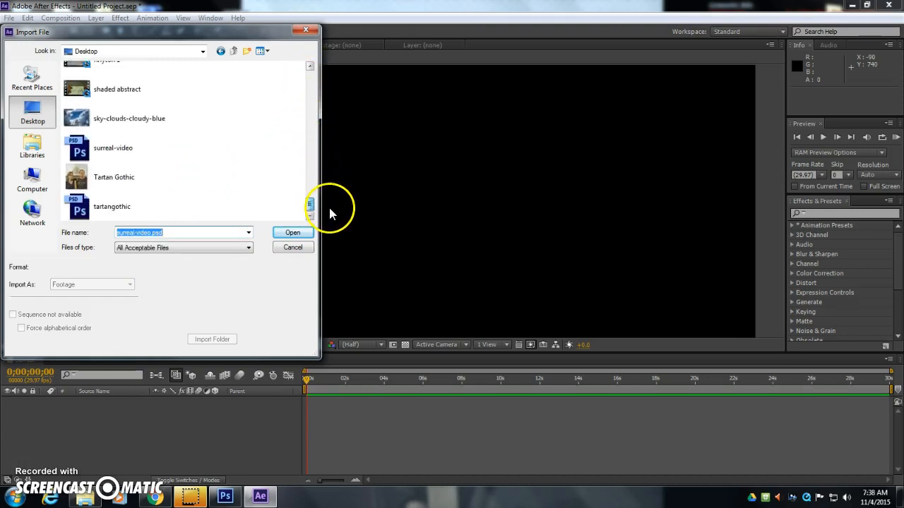
click(111, 152)
- Import the Photoshop file as Composition - Retain Layer Sizes with editable layer styles
click(70, 284)
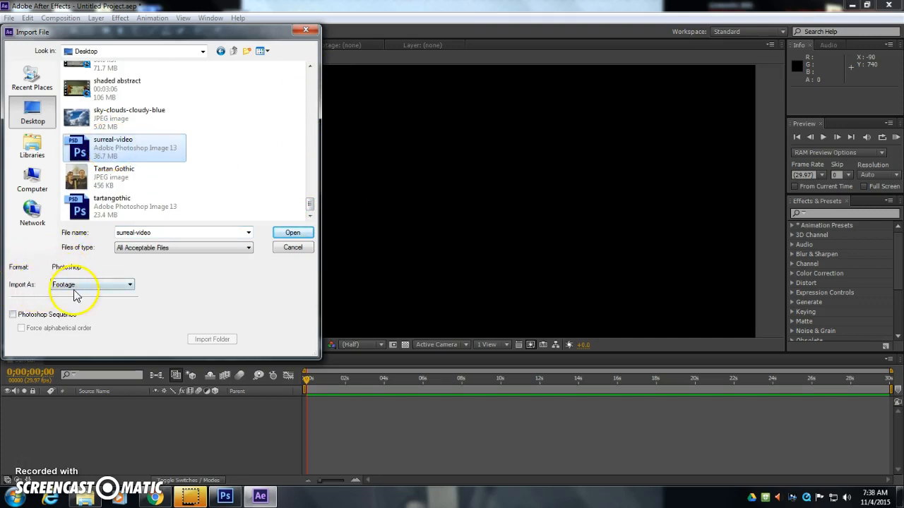
click(84, 286)
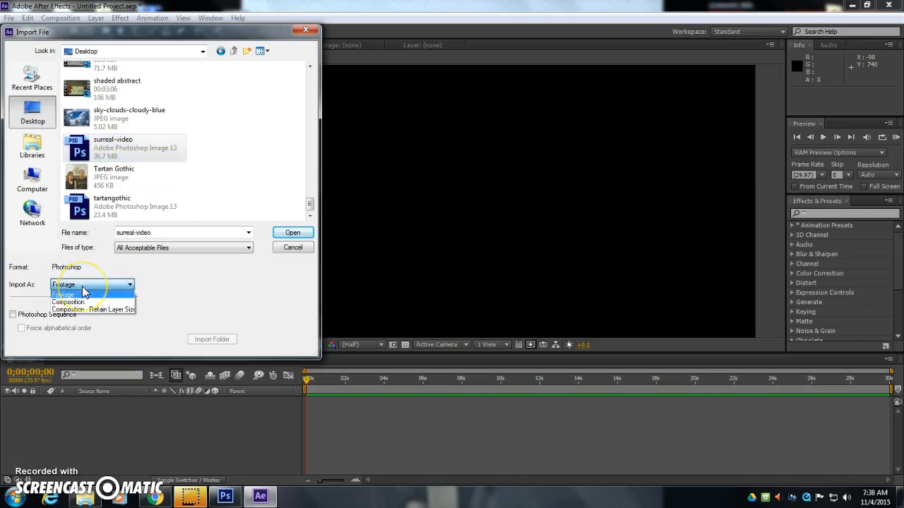
click(123, 310)
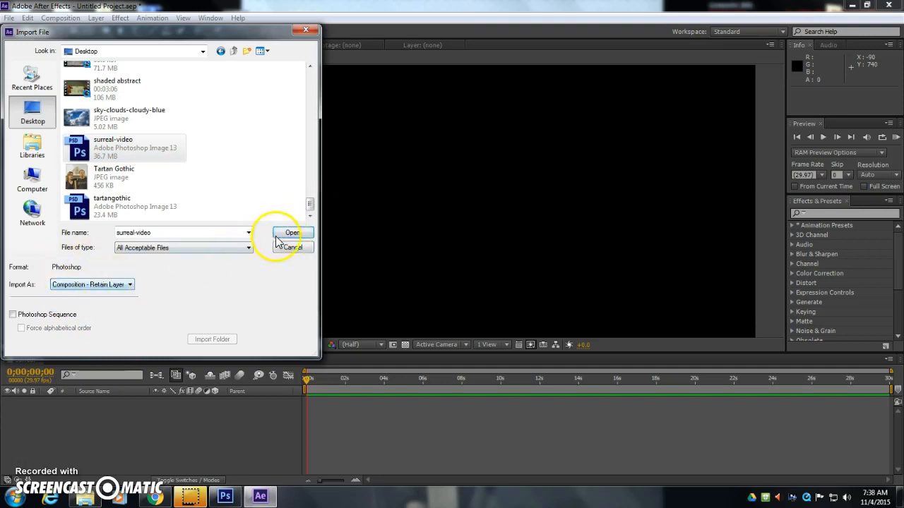
click(99, 285)
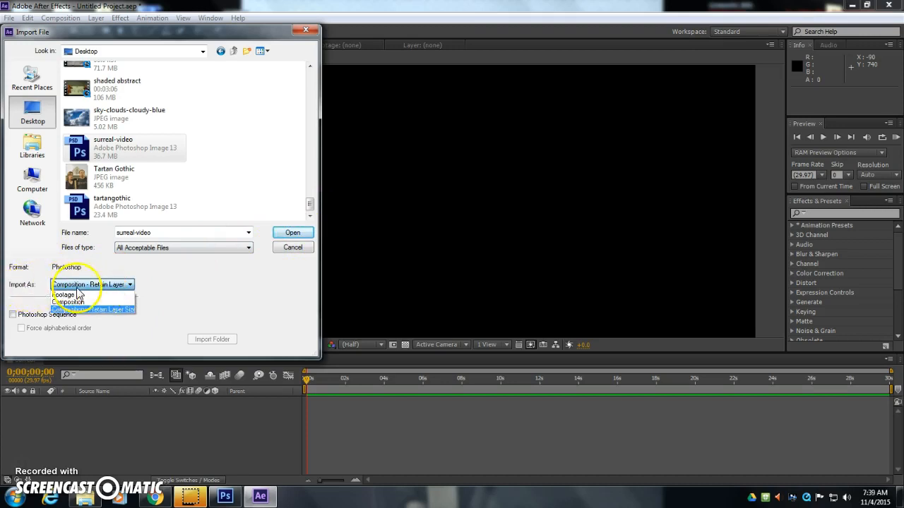
click(72, 311)
click(284, 234)
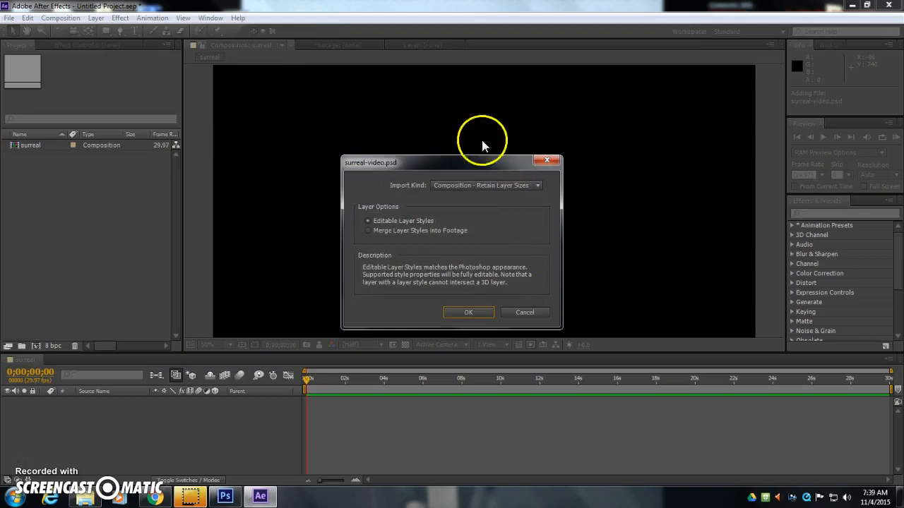
drag(461, 162, 463, 157)
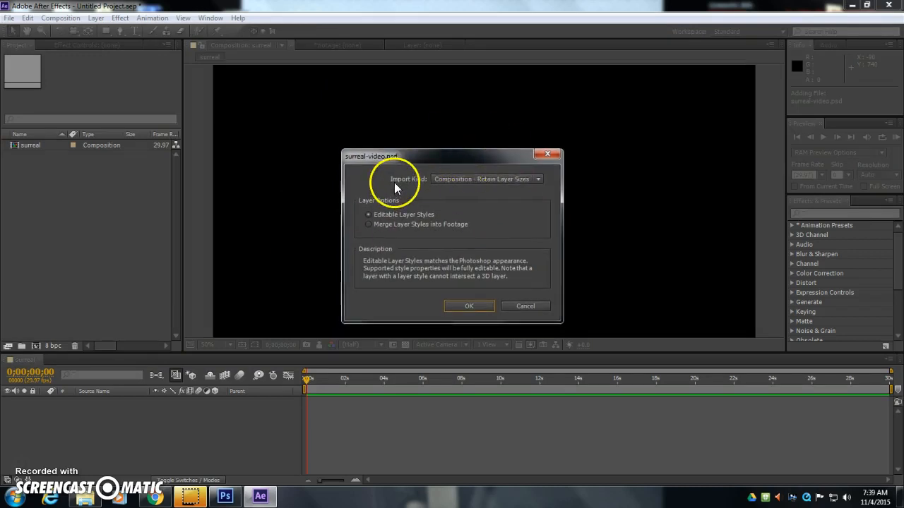
click(487, 179)
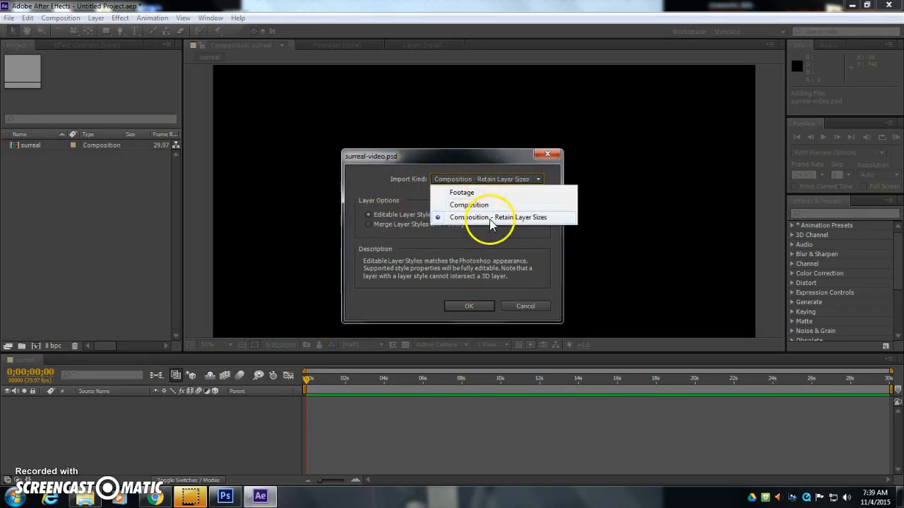
click(534, 225)
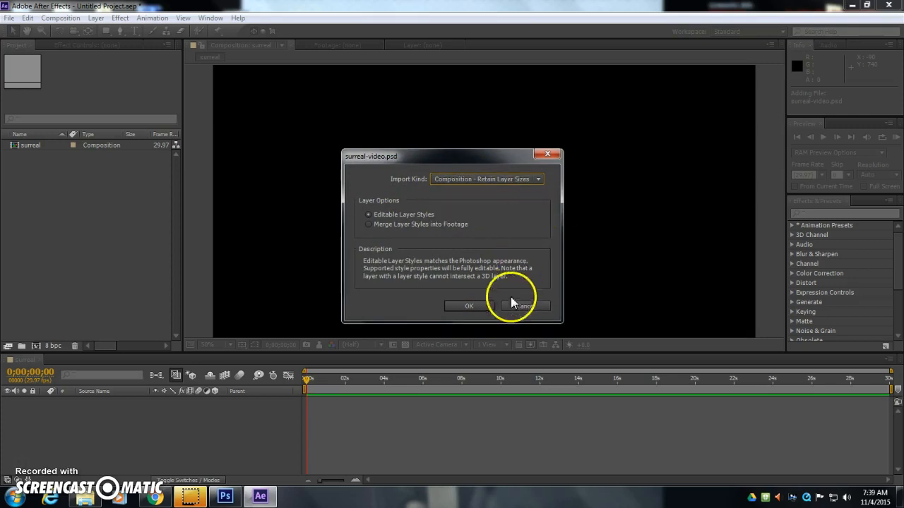
click(470, 306)
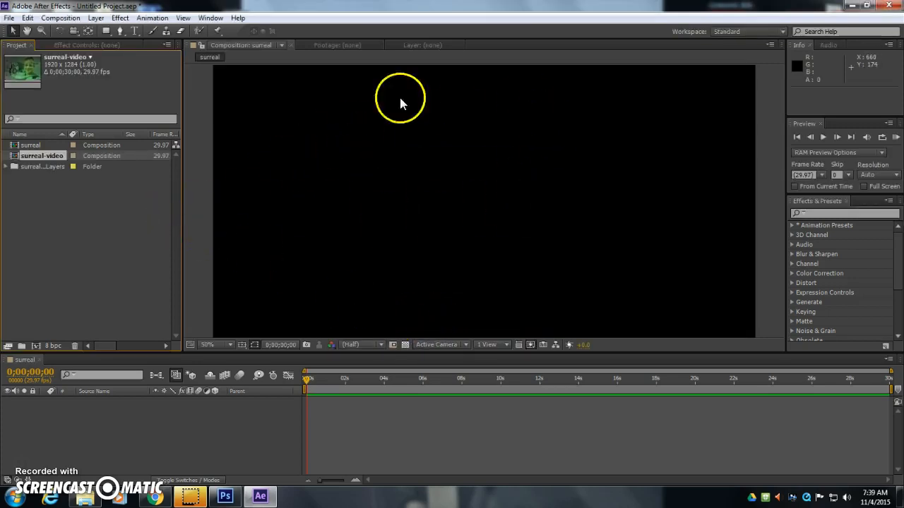
- Expand the surreal-video Layers folder in the project and add its Group 1 composition to the surreal timeline
click(27, 167)
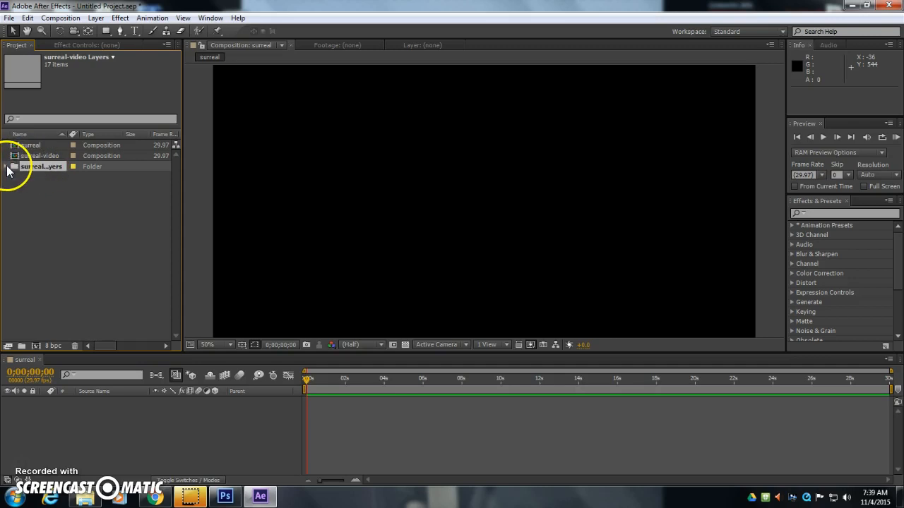
click(7, 166)
click(34, 155)
click(31, 167)
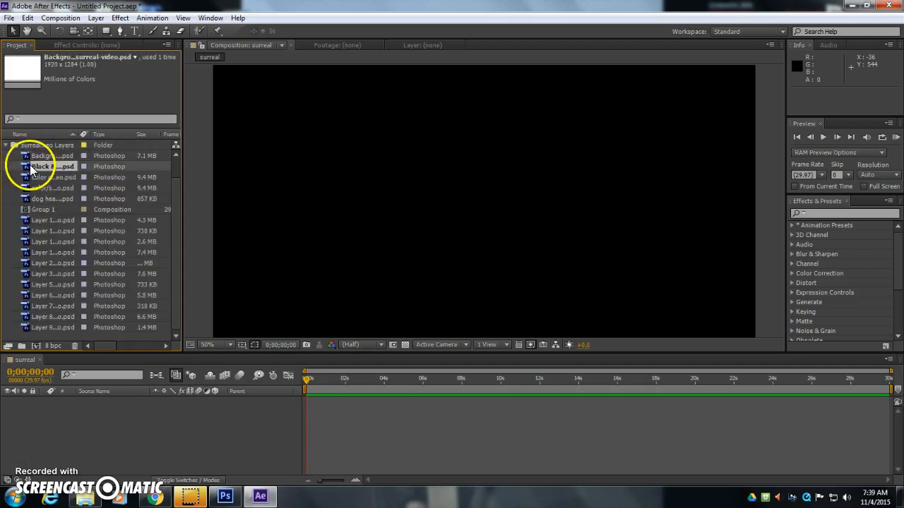
click(35, 177)
click(39, 188)
click(43, 199)
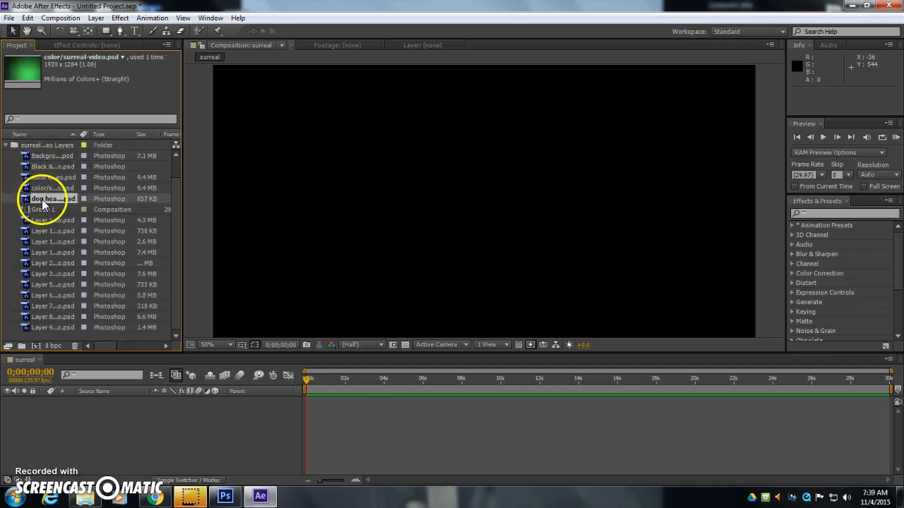
click(44, 210)
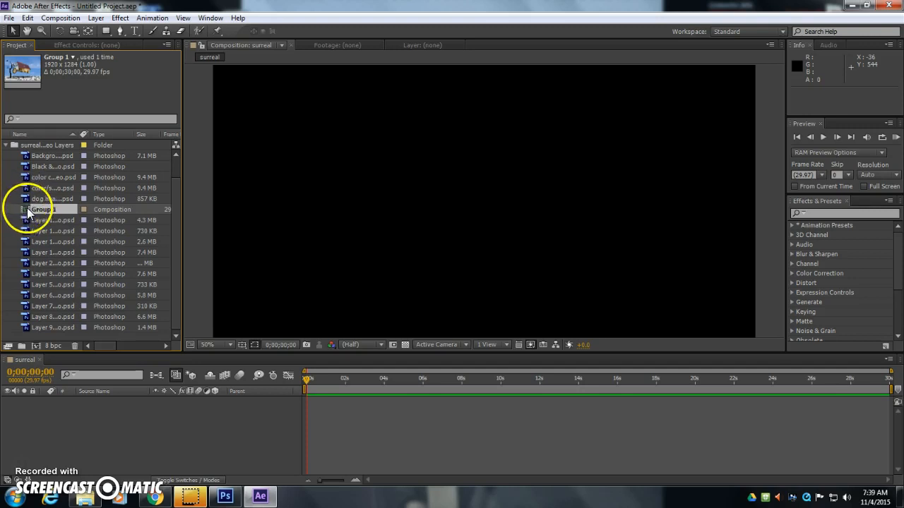
drag(25, 210, 71, 414)
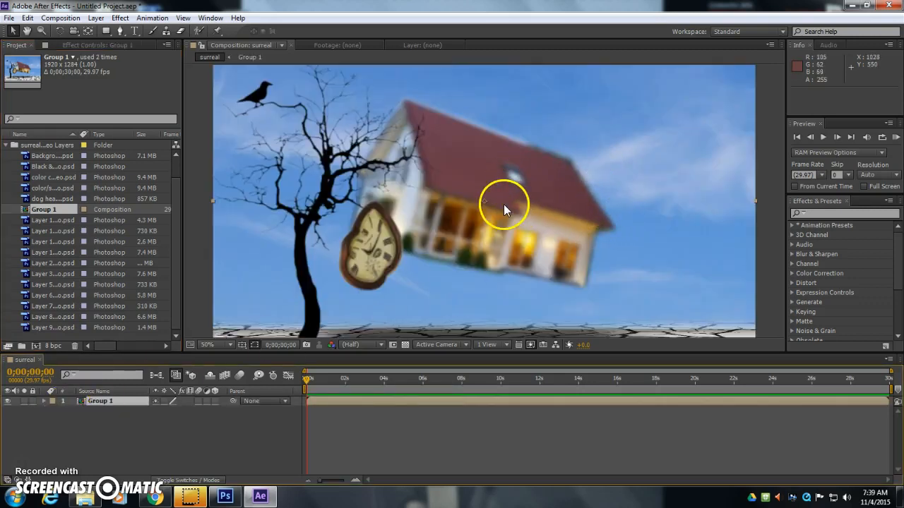
- Add the dog head image from the surreal-video Layers folder to the surreal timeline above Group 1
click(28, 200)
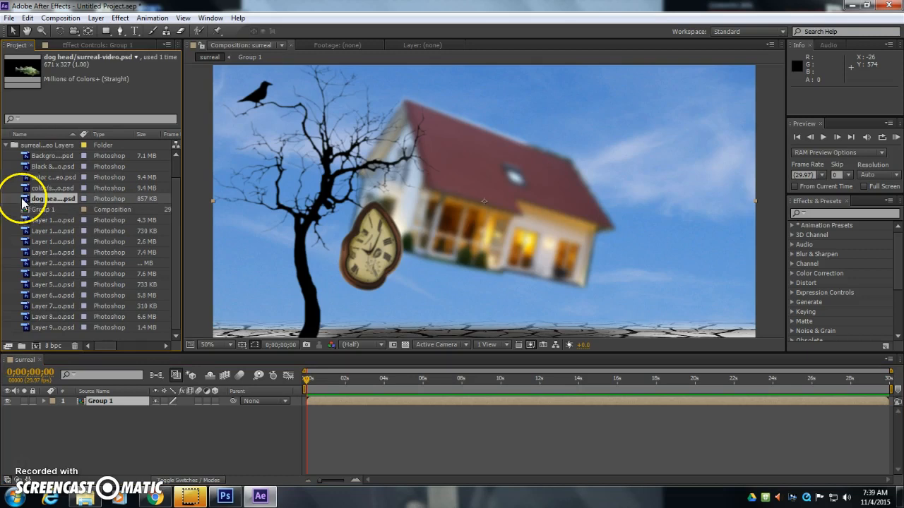
drag(28, 200, 85, 401)
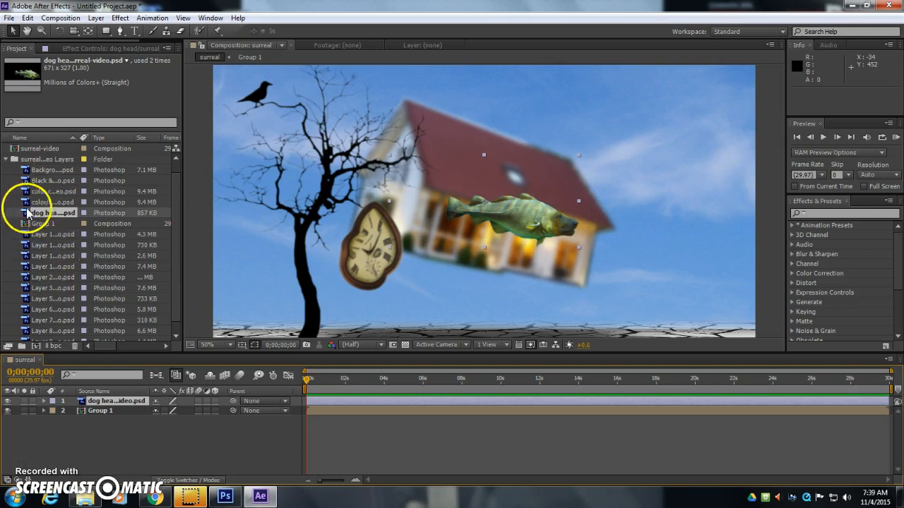
- Find the zipper and man portrait images (Layer 9 and Layer 8) and add them to the timeline between dog head and Group 1
scroll(68, 229, down, 1)
click(29, 321)
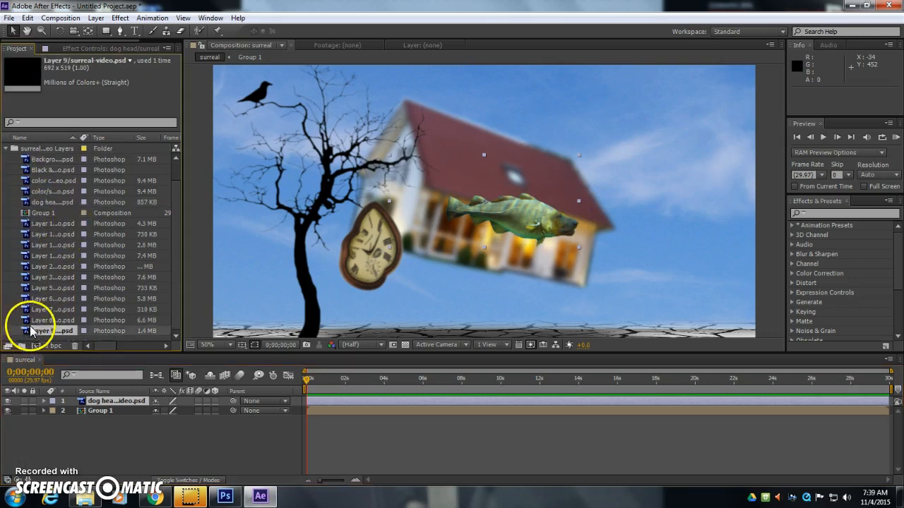
click(31, 312)
click(29, 308)
click(31, 298)
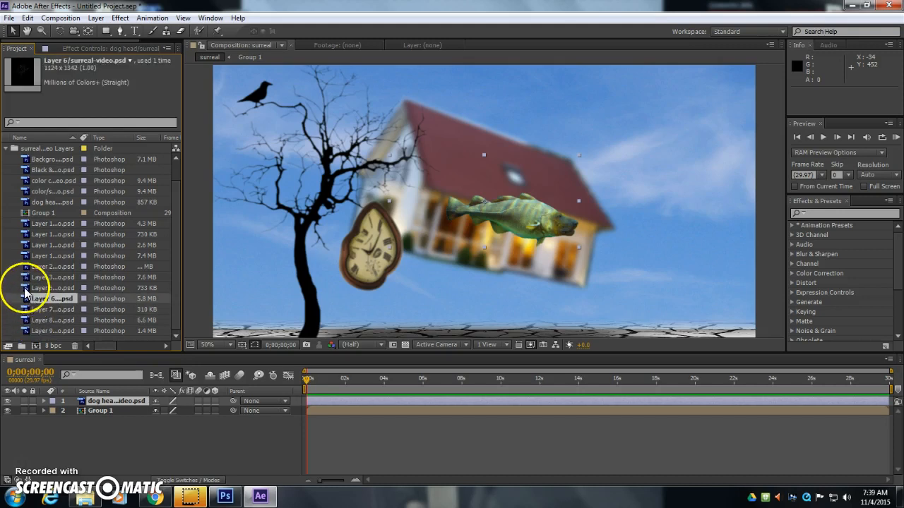
click(29, 287)
click(29, 277)
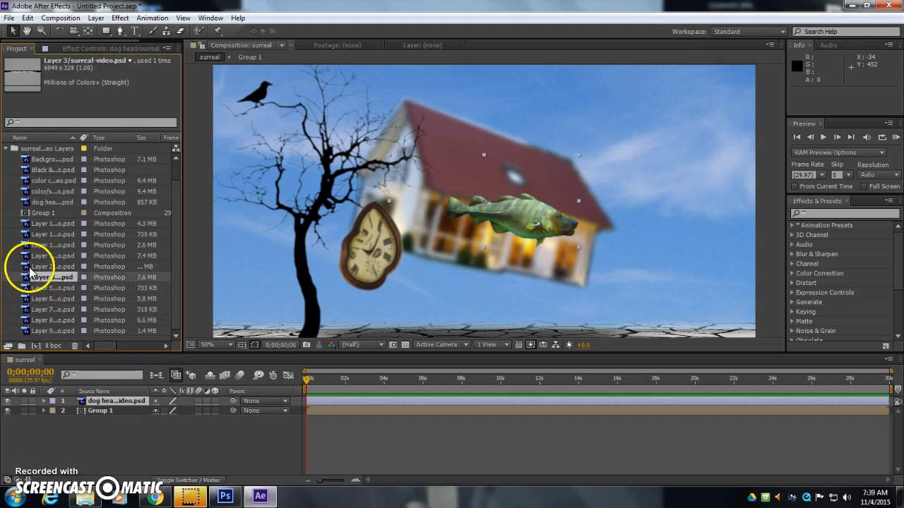
click(30, 266)
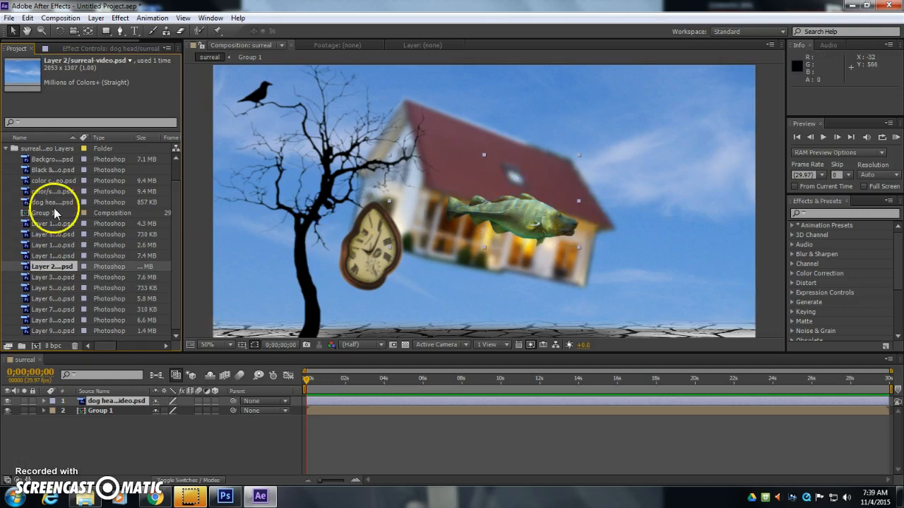
click(32, 330)
drag(32, 332, 53, 418)
drag(27, 321, 92, 407)
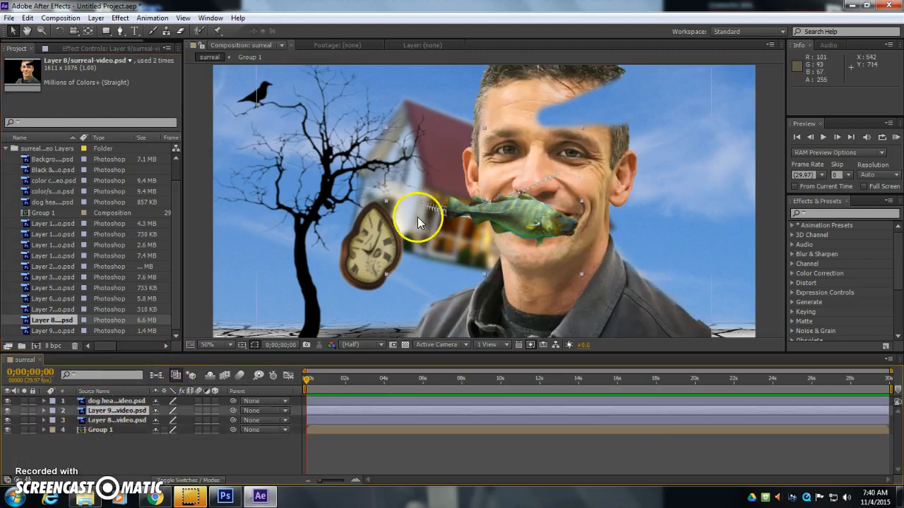
- Move the zipper to about 1314, 332 and the man's portrait to about 1094, 668, lining the zipper up with the head's gap
drag(565, 159, 680, 96)
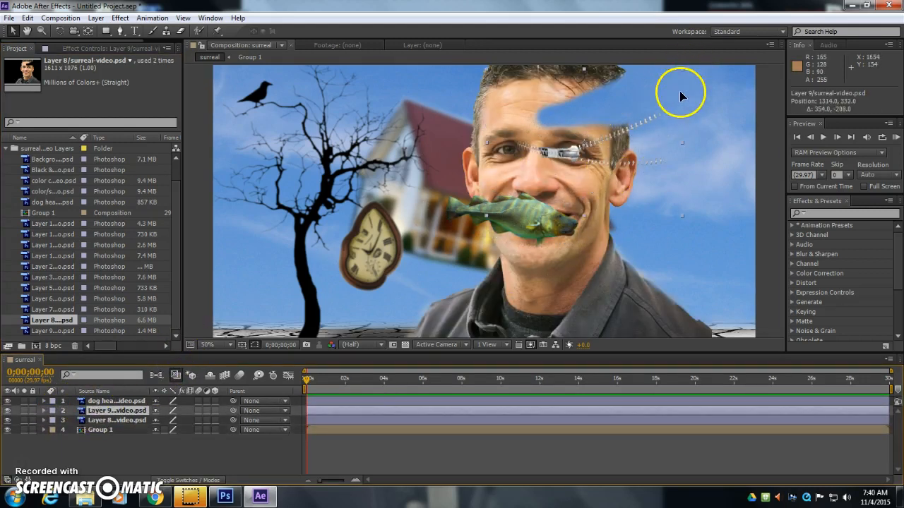
drag(595, 309, 635, 324)
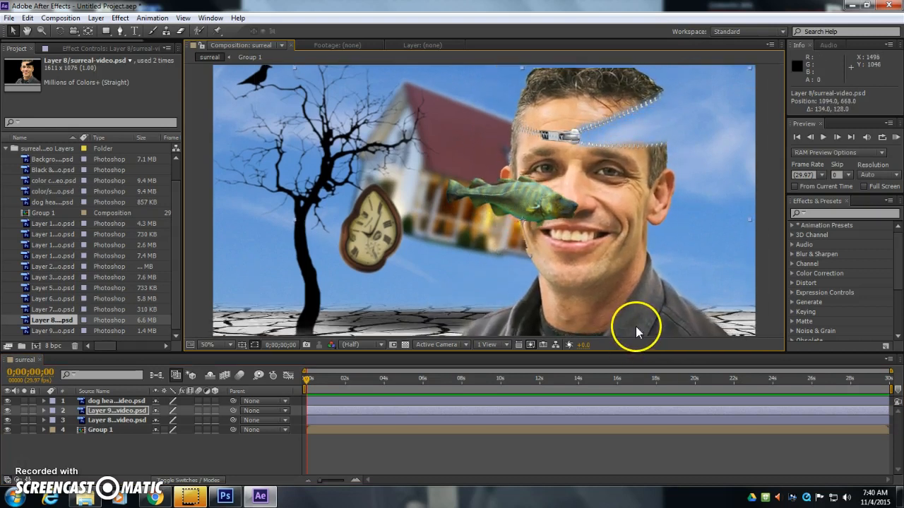
- Move the fish into the opening in the man's head at about 1500, 336 and stack its layer below Layer 8
click(113, 400)
drag(512, 192, 664, 133)
mouse_move(112, 412)
mouse_down()
mouse_move(115, 399)
mouse_move(114, 421)
mouse_up()
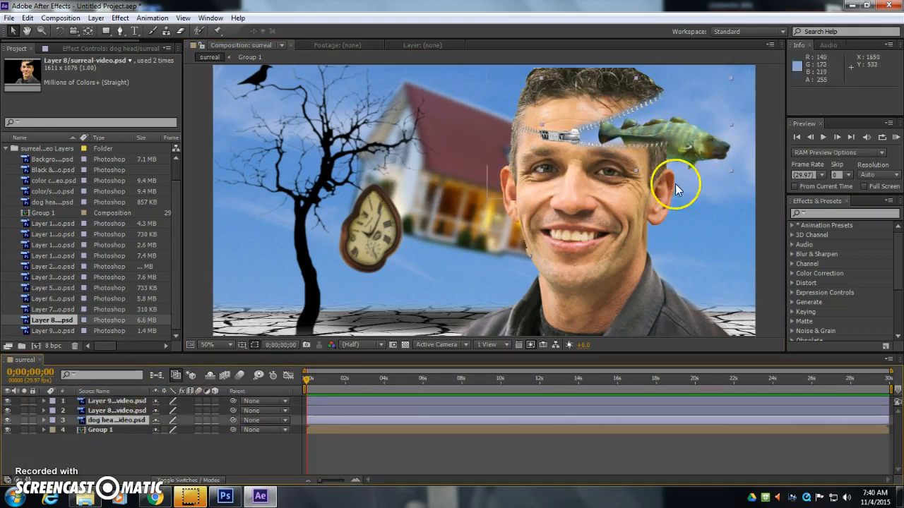
drag(686, 141, 688, 149)
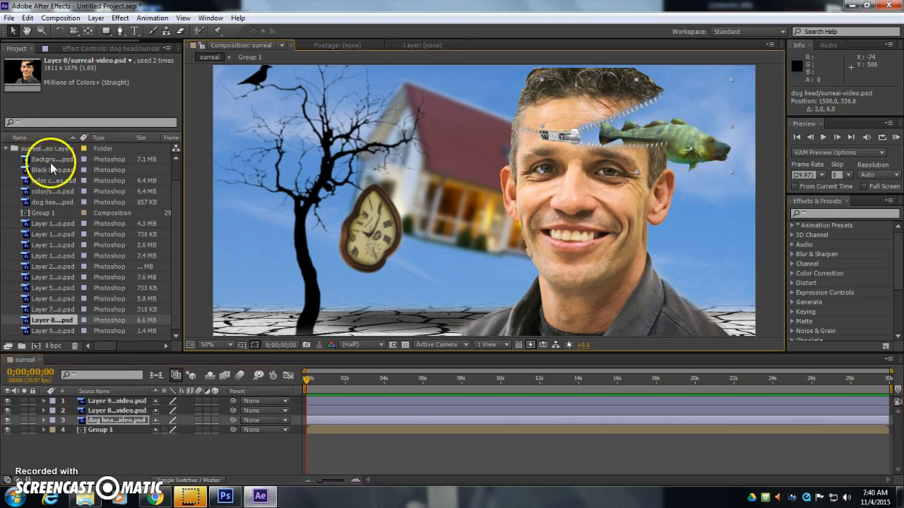
- Find the green gradient image named color copy in the project and add it as the top layer of the surreal timeline
click(36, 161)
click(41, 171)
click(44, 181)
click(48, 191)
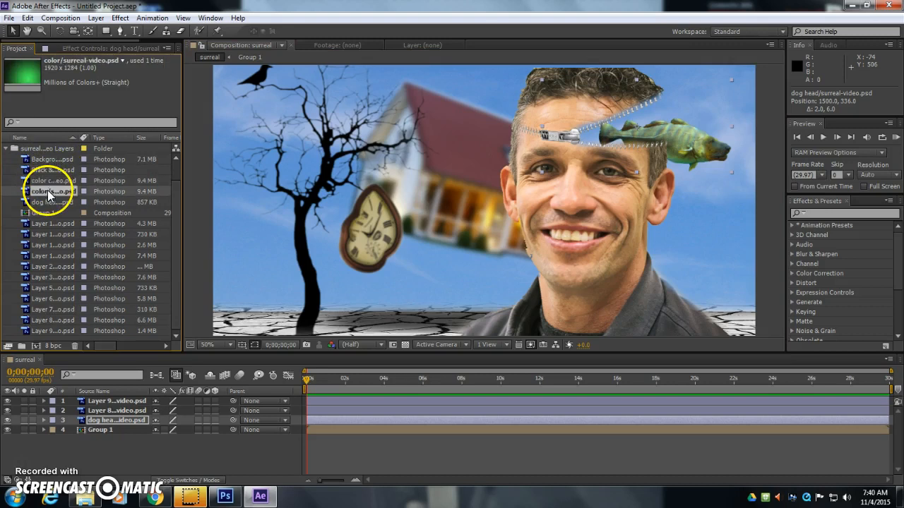
drag(49, 180, 115, 397)
drag(28, 185, 113, 397)
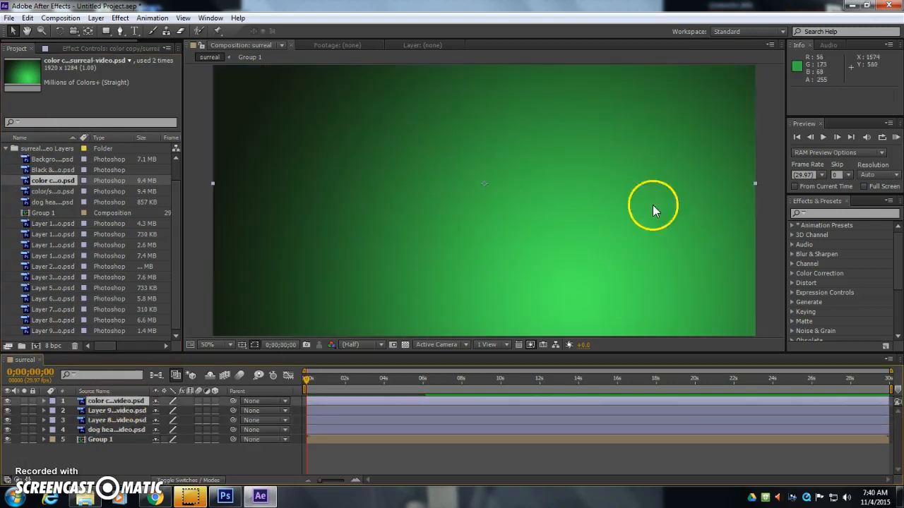
- Show the layer blending modes, try Color on the color copy layer, and set its mode to Multiply
click(185, 480)
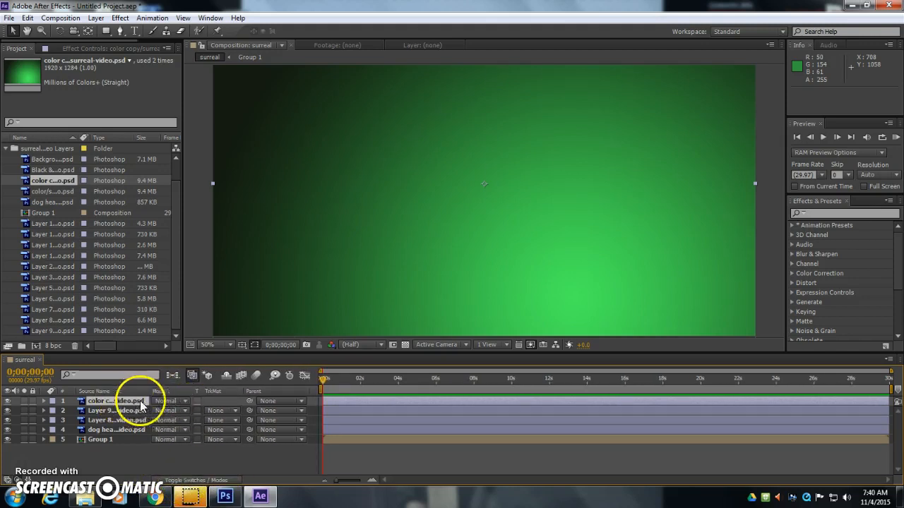
click(180, 402)
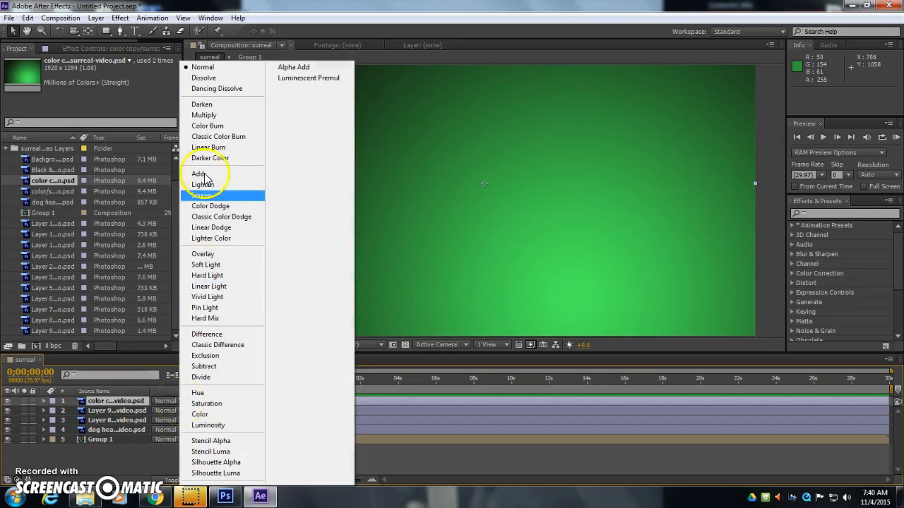
click(214, 415)
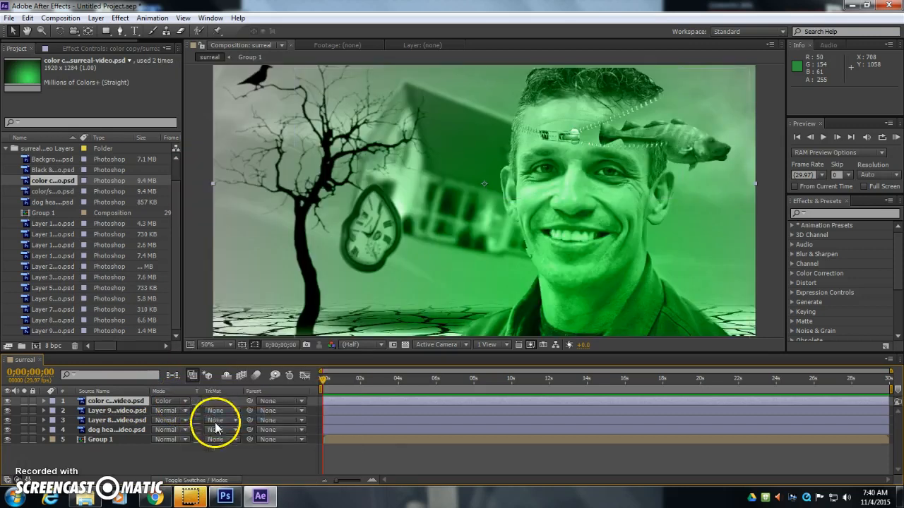
click(176, 400)
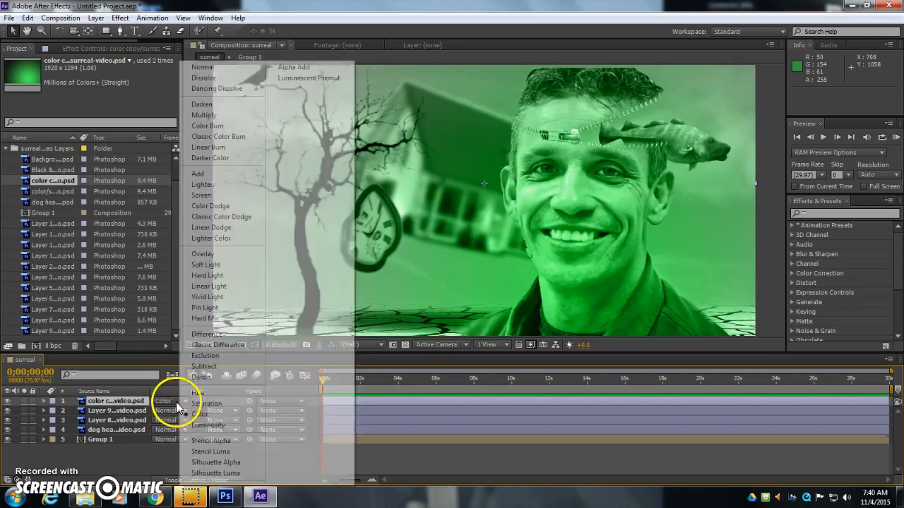
click(226, 115)
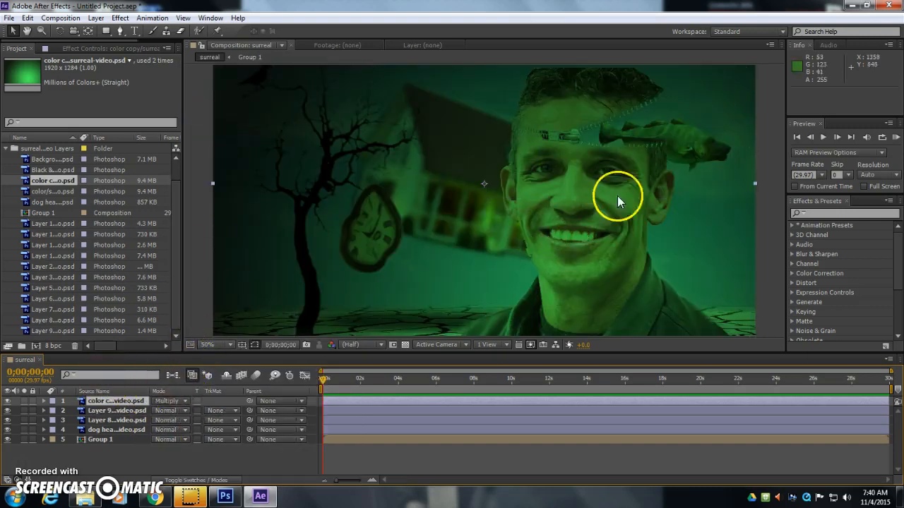
- Collapse the surreal-video Layers folder in the project and leave the color copy layer selected in the timeline
click(7, 149)
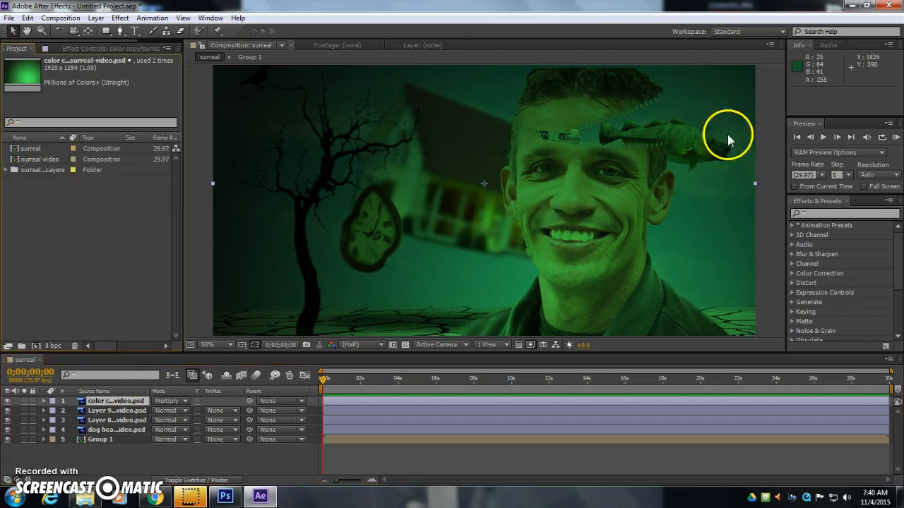
click(113, 411)
click(114, 421)
click(116, 430)
click(115, 401)
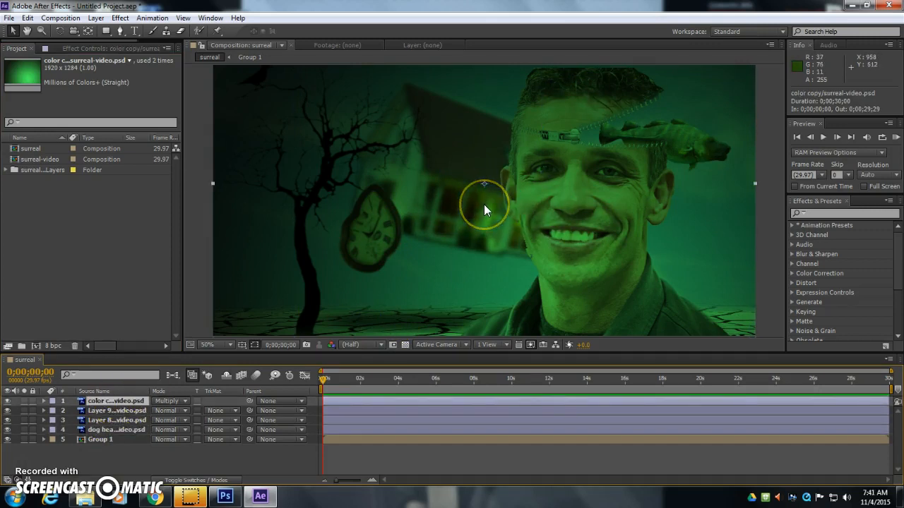
- Switch to Windows Explorer and open the Art folder inside AssignmentPickup on the ths (Z:) network drive
click(854, 8)
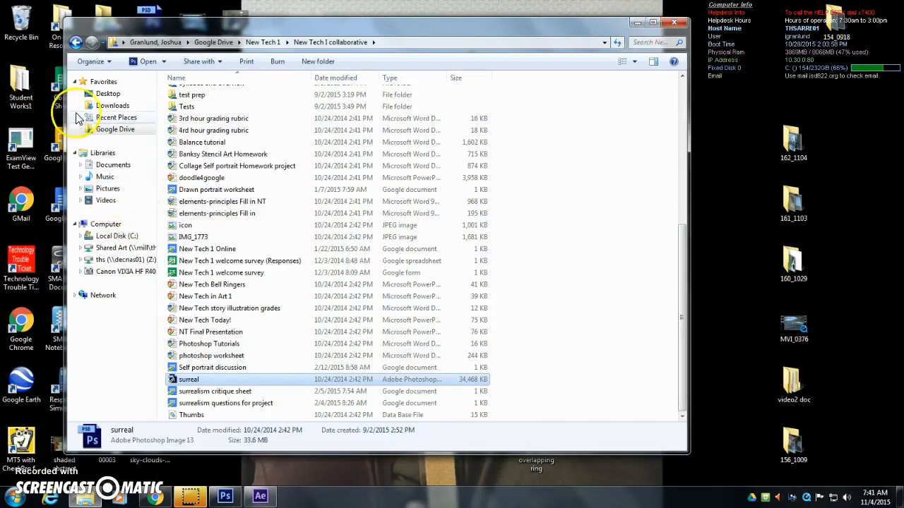
click(106, 224)
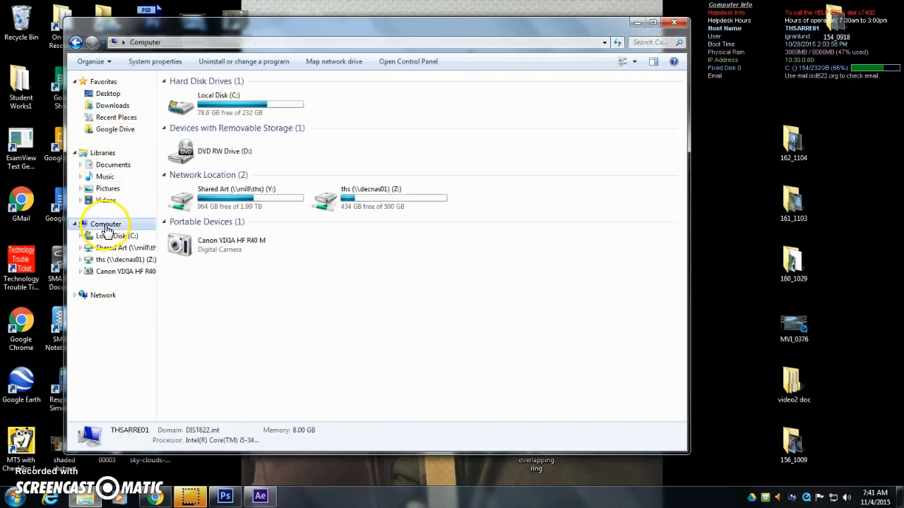
double_click(327, 202)
click(175, 133)
double_click(175, 133)
double_click(175, 135)
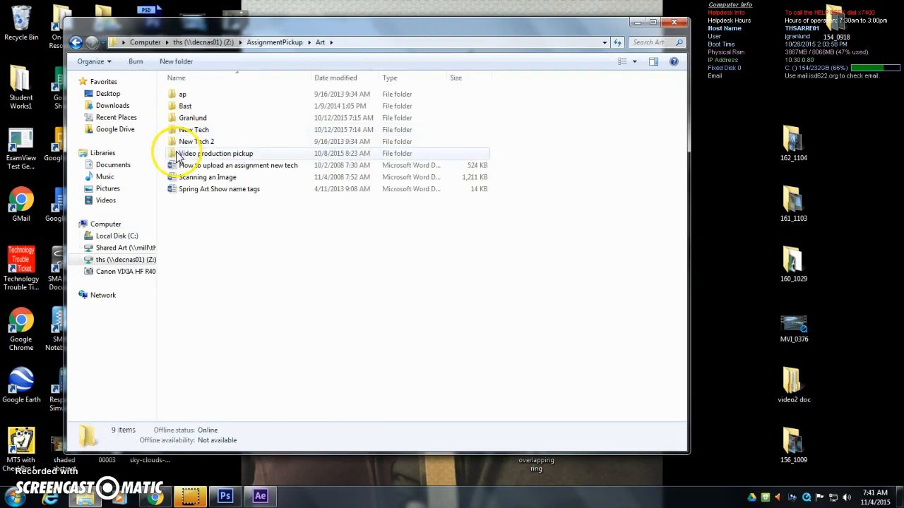
- Copy the green screen video from the green screen folder in Video production pickup to the Desktop
double_click(178, 131)
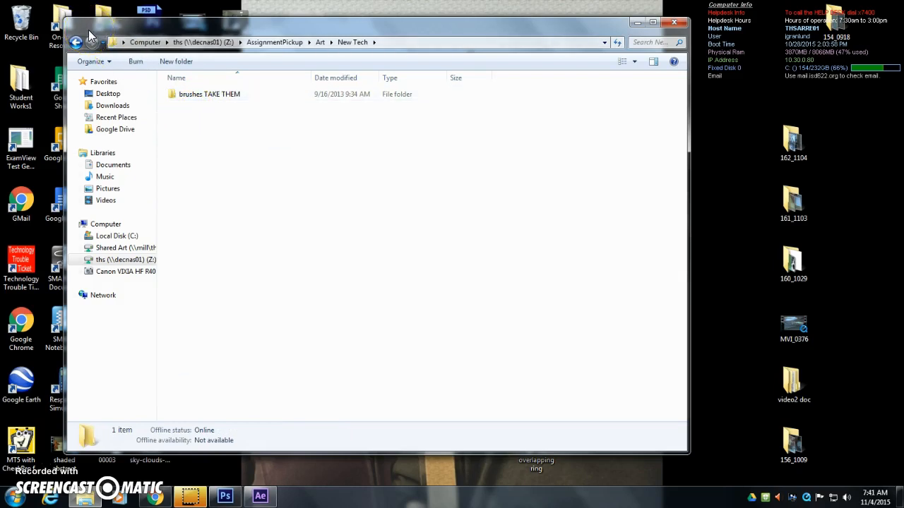
click(73, 43)
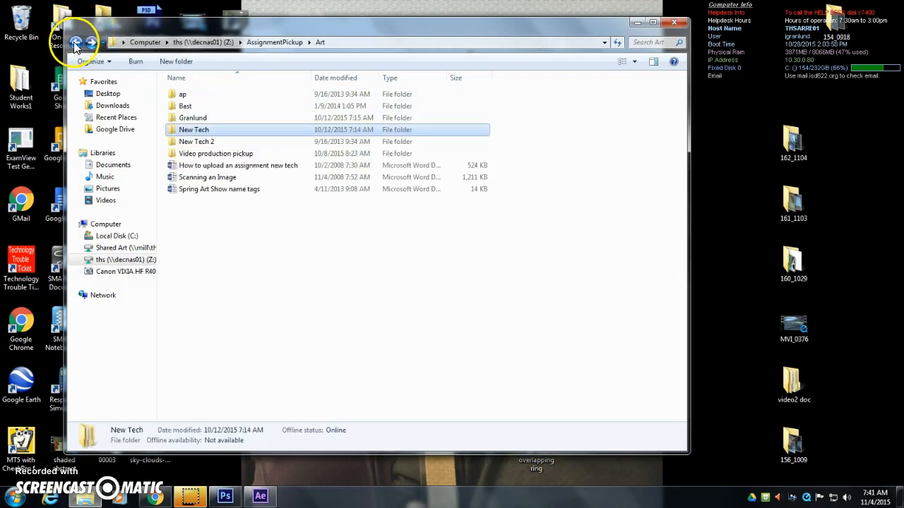
double_click(191, 150)
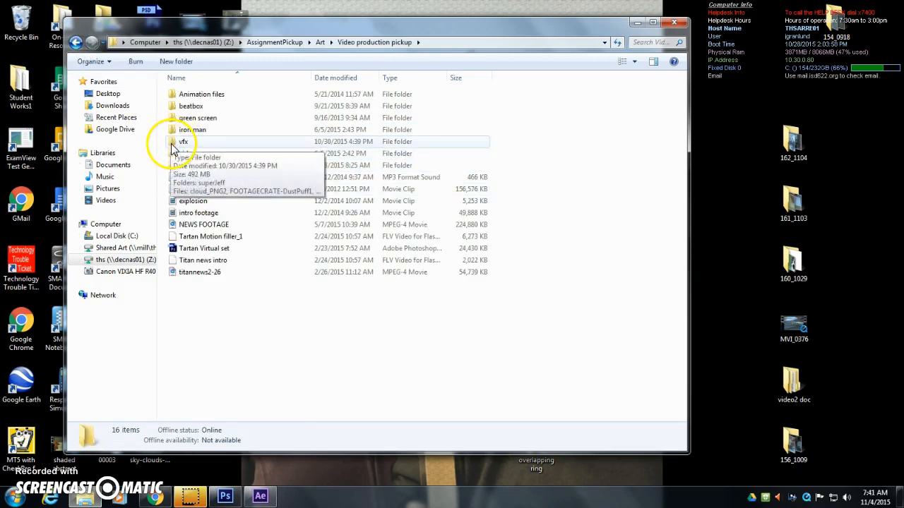
double_click(182, 118)
drag(178, 96, 728, 208)
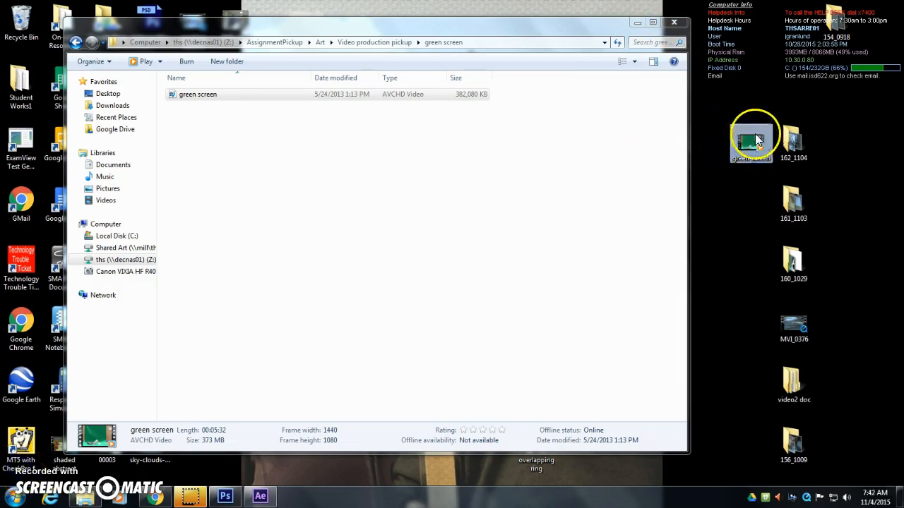
click(744, 144)
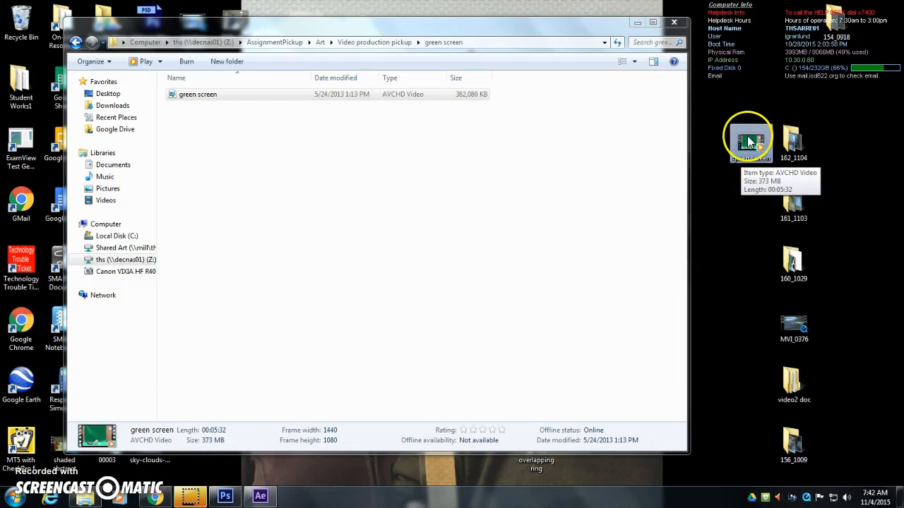
- Switch back to After Effects, import the green screen video from the Desktop, and add it as the top layer of the surreal timeline
click(260, 497)
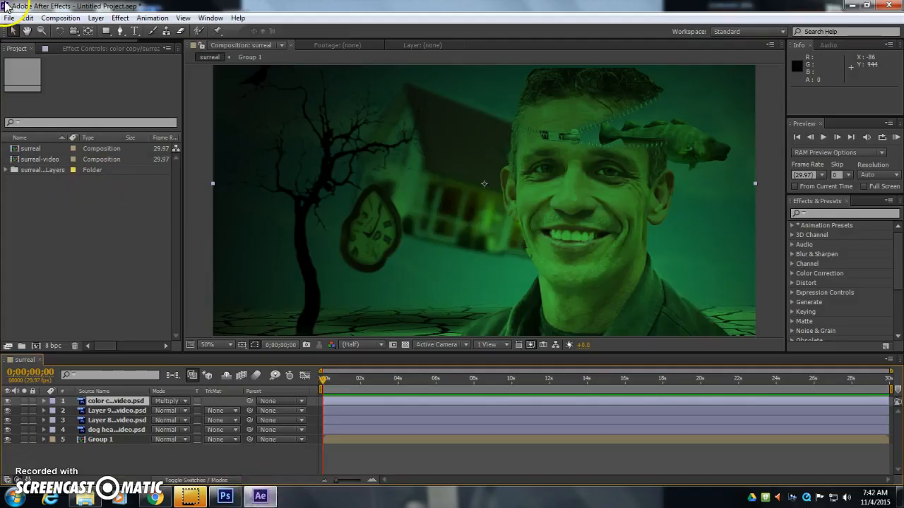
click(9, 18)
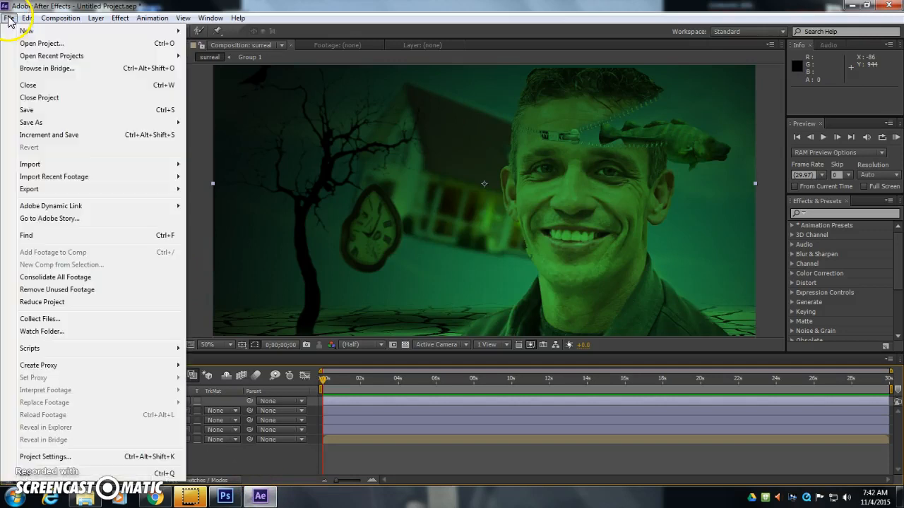
mouse_move(53, 168)
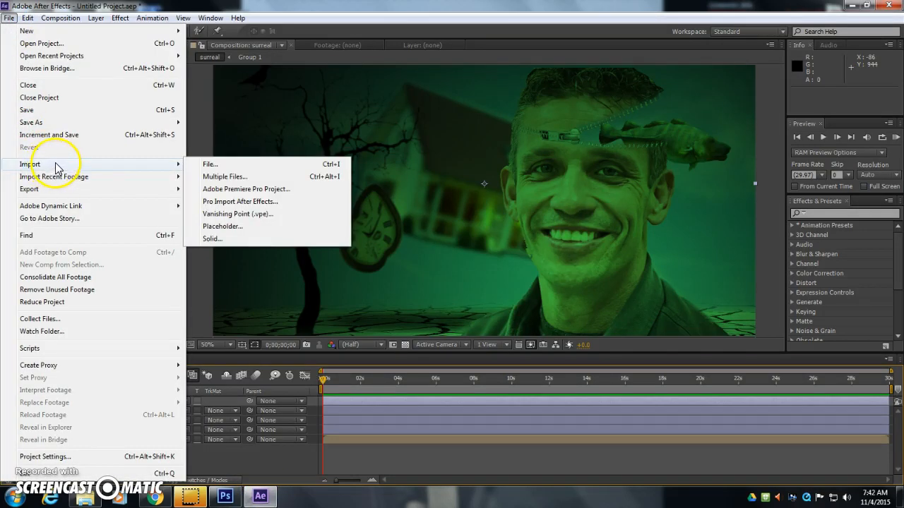
click(210, 165)
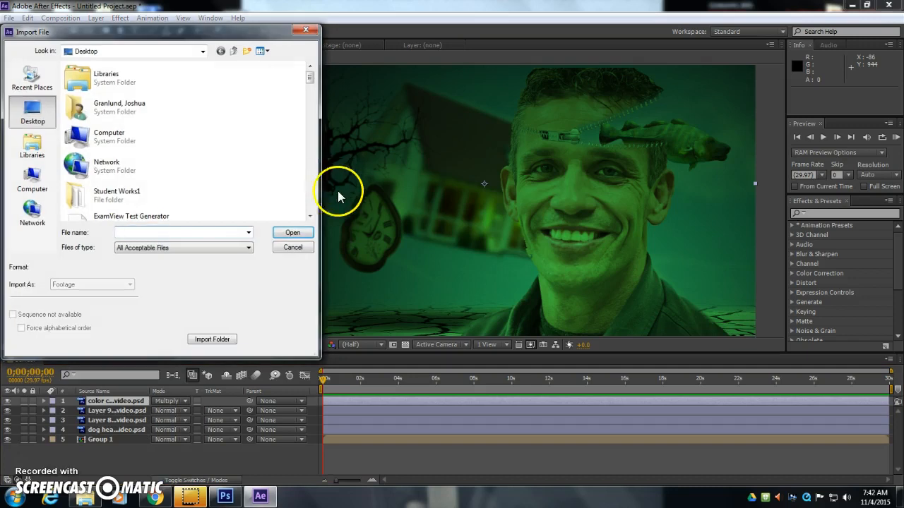
mouse_move(309, 77)
mouse_down()
mouse_move(320, 168)
mouse_move(322, 156)
mouse_up()
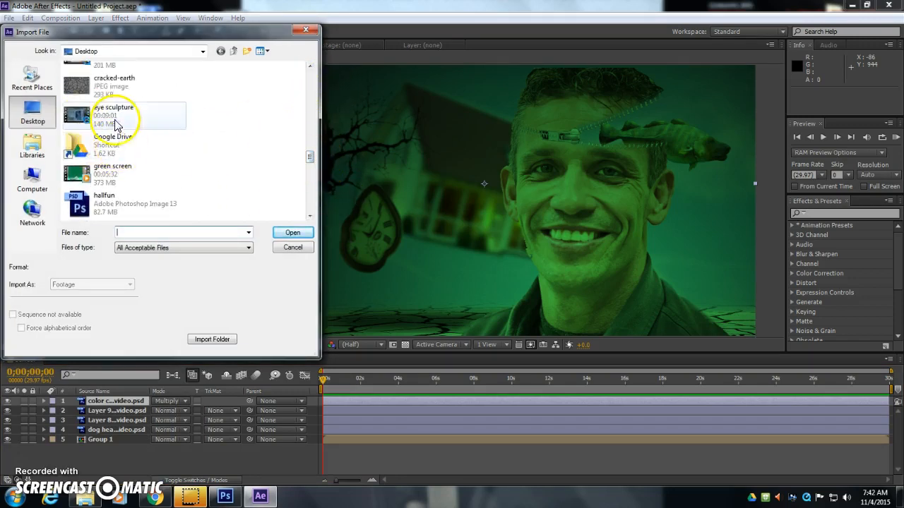
click(116, 178)
click(293, 233)
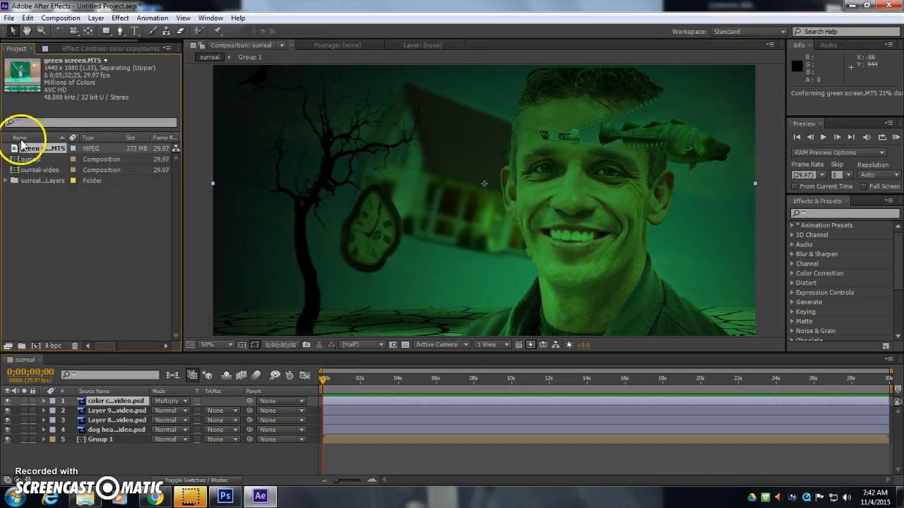
drag(19, 152, 159, 398)
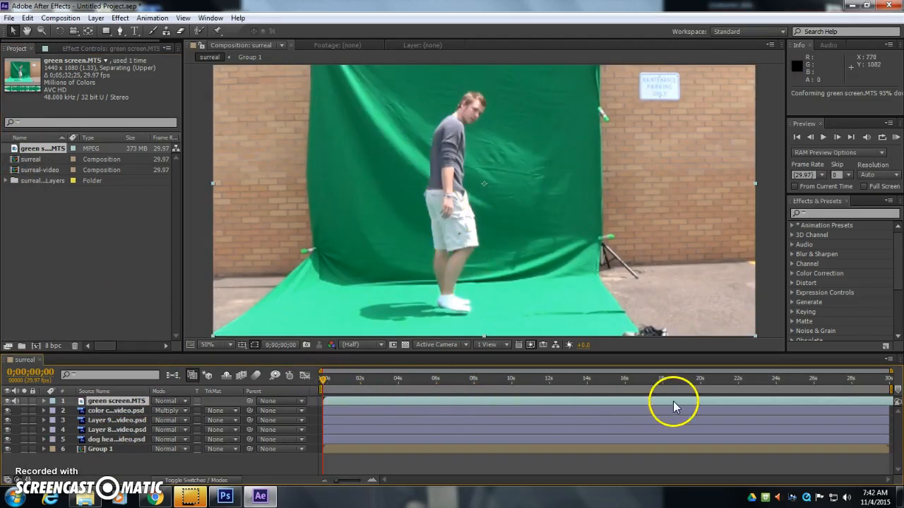
- Slide the green screen layer to start at -0;00;25;15 and draw a closed Pen mask around the green backdrop and floor cloth
drag(869, 400, 389, 398)
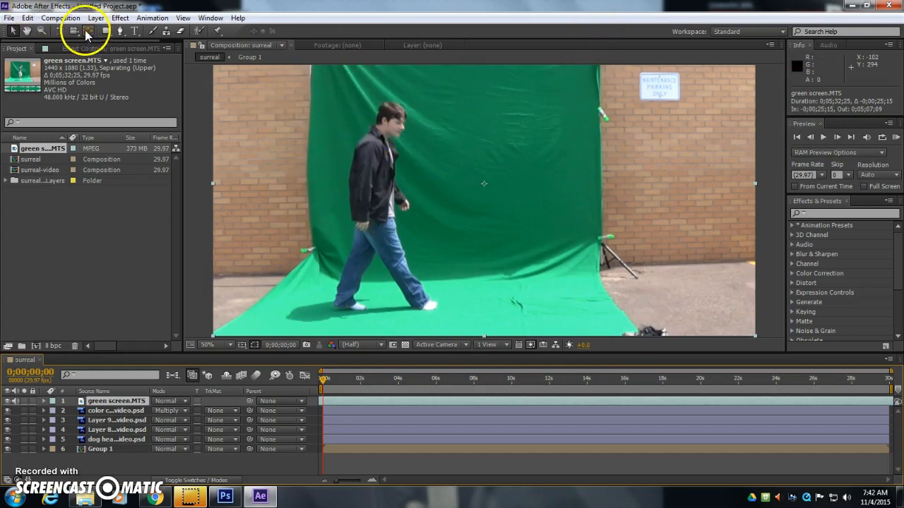
click(121, 32)
click(317, 70)
click(319, 249)
click(237, 329)
click(477, 332)
click(628, 330)
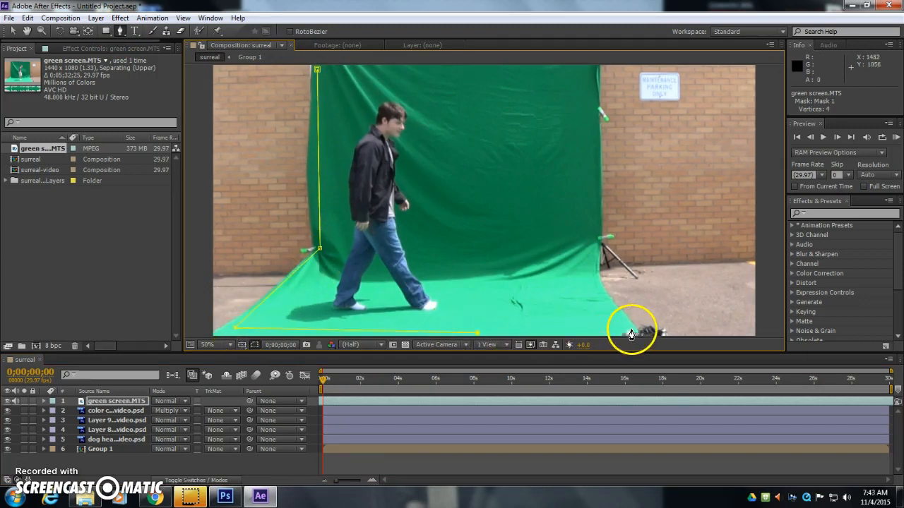
click(594, 271)
click(590, 70)
click(318, 70)
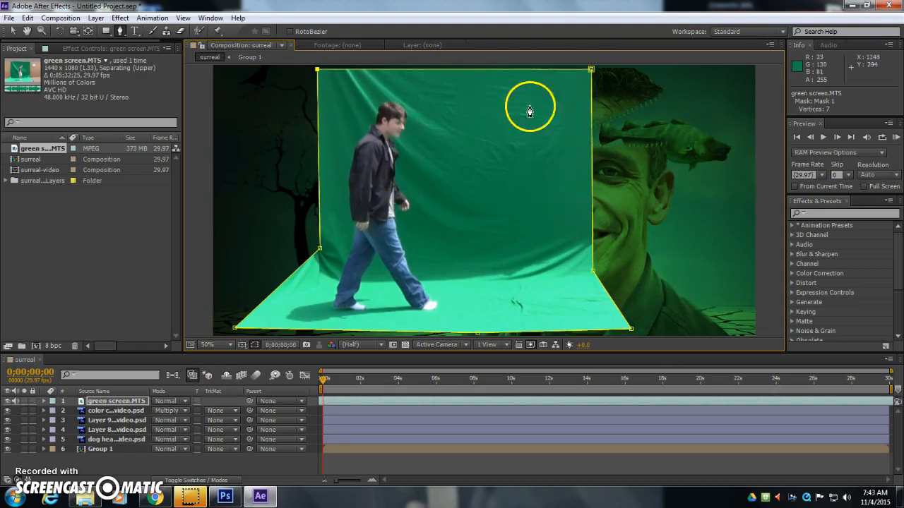
- Find the Keylight (1.2) effect and apply it to the green screen layer
click(827, 213)
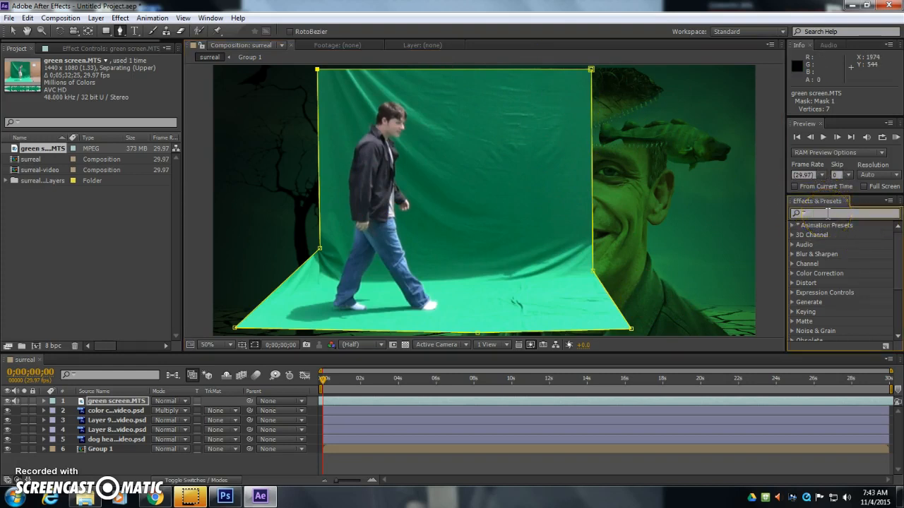
text(key)
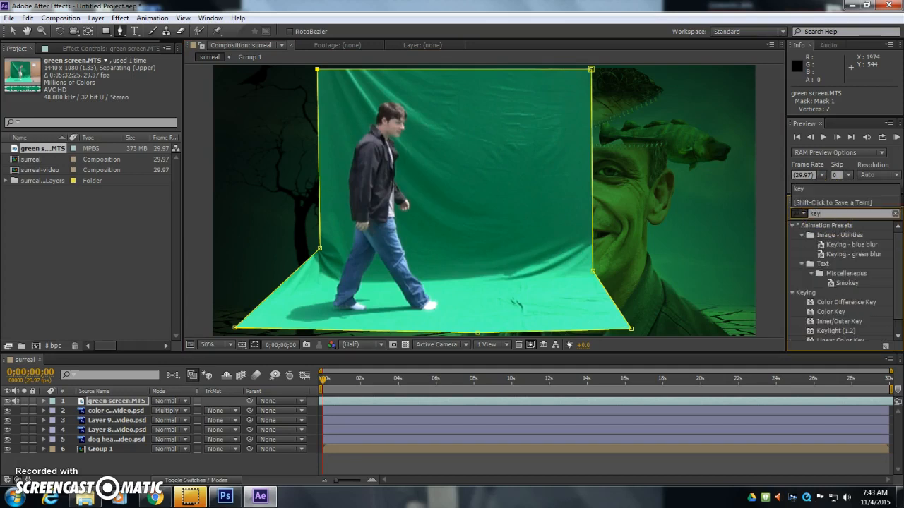
text(light)
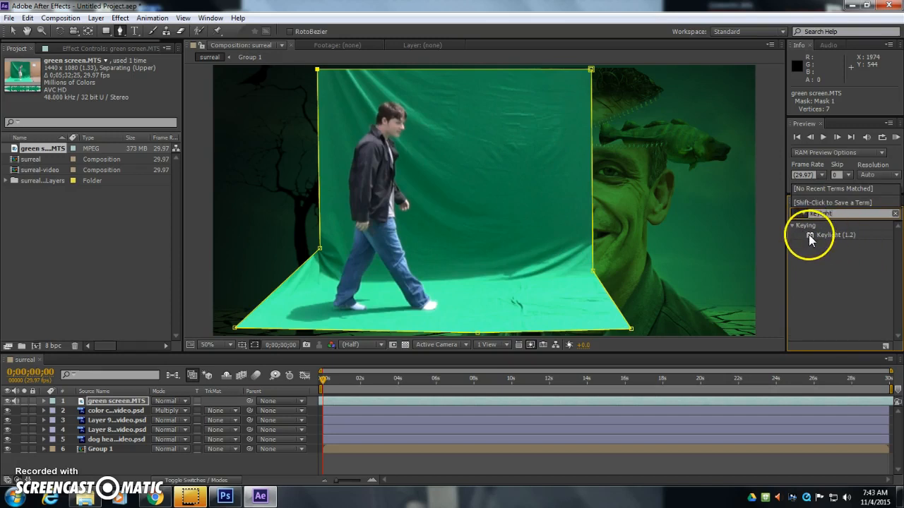
drag(814, 237, 529, 199)
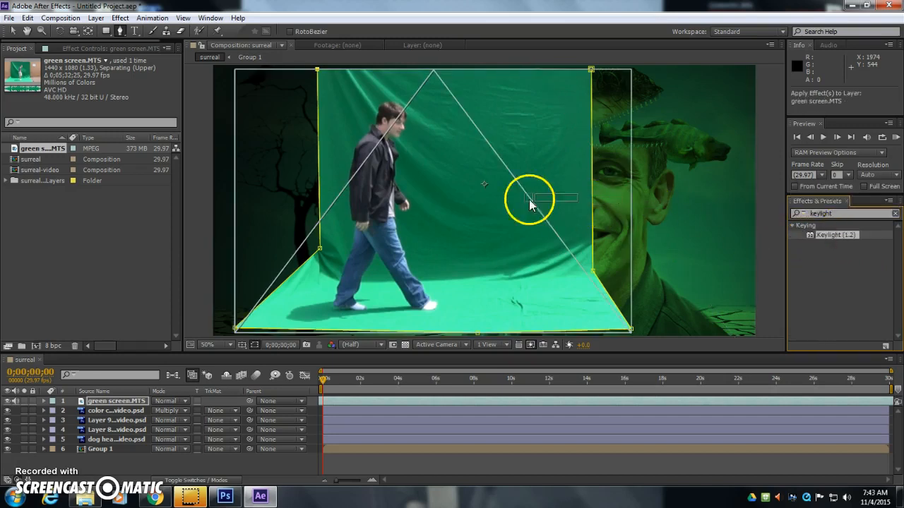
drag(471, 201, 472, 202)
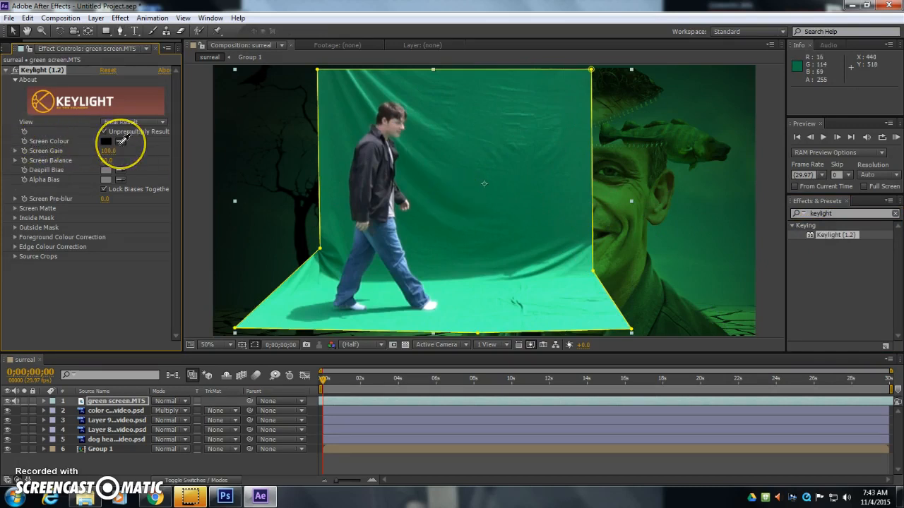
- Sample the green backdrop as Keylight's Screen Colour and set Screen Gain to 136 and Screen Balance to 59
click(121, 140)
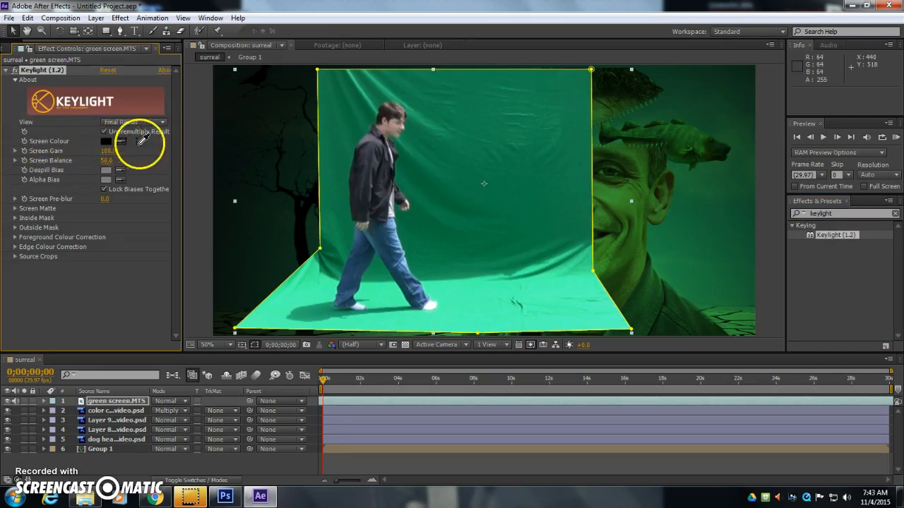
click(490, 154)
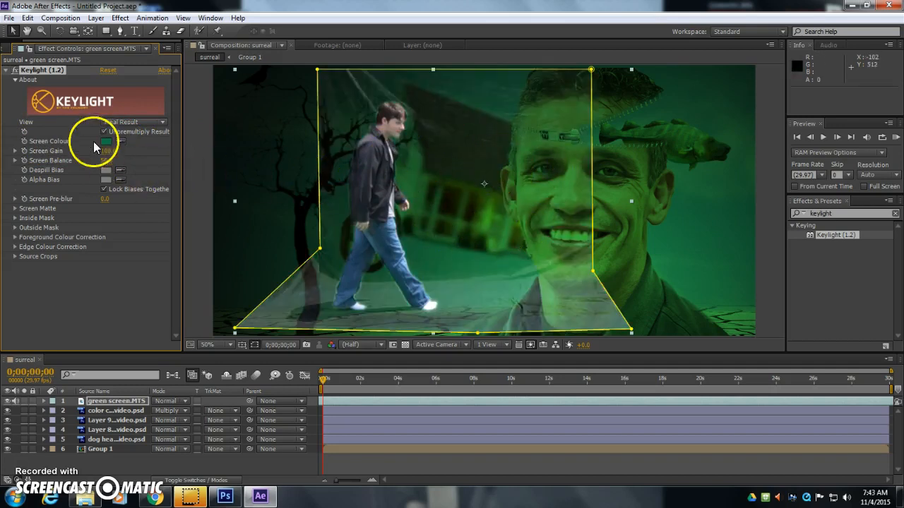
mouse_move(105, 151)
mouse_down()
mouse_move(118, 150)
mouse_move(111, 160)
mouse_move(120, 150)
mouse_up()
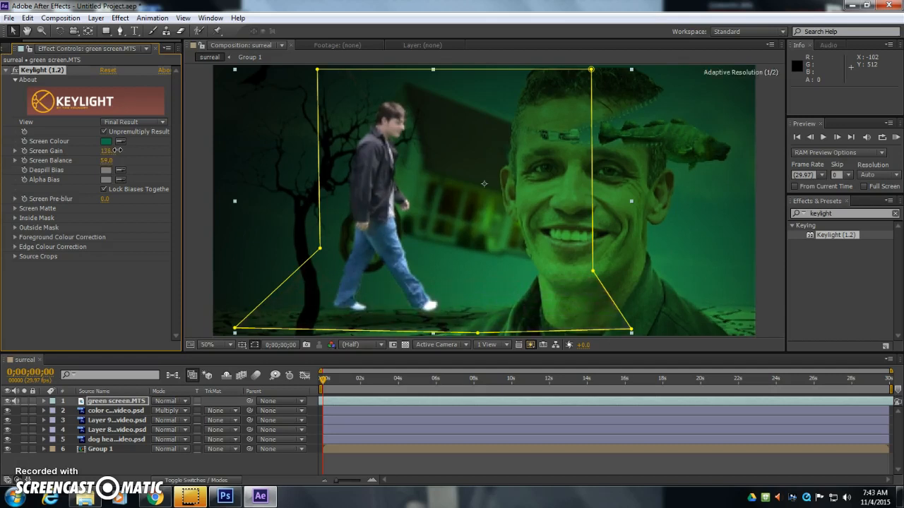
click(326, 239)
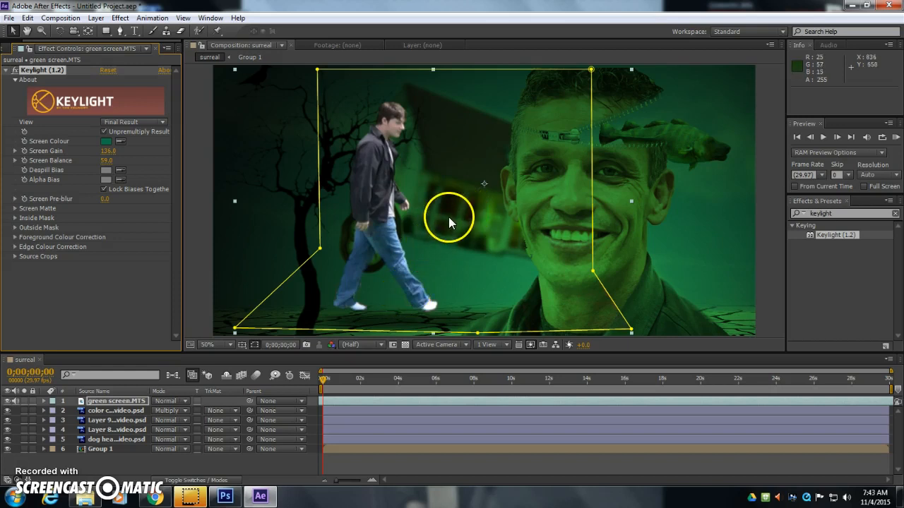
- Place the green screen layer directly below Layer 8 and reposition its footage to about 1014, 628 in the composition
drag(451, 218, 507, 238)
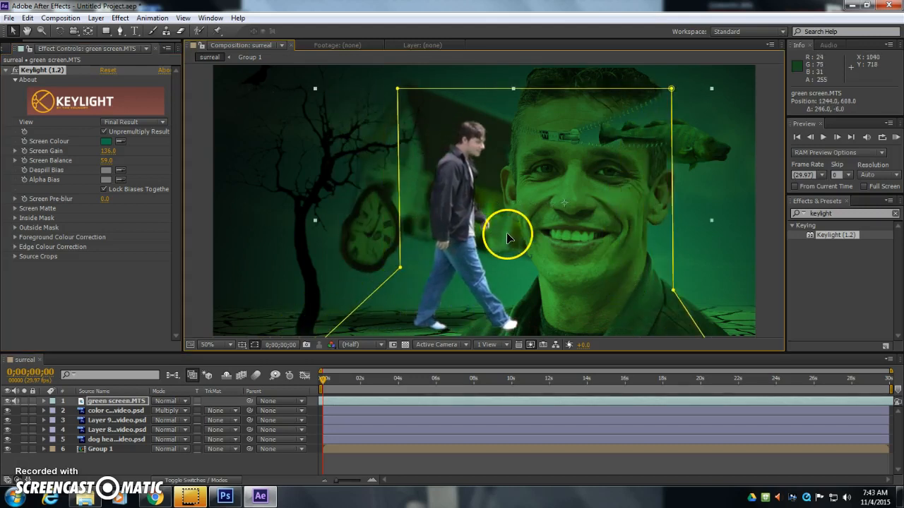
click(117, 402)
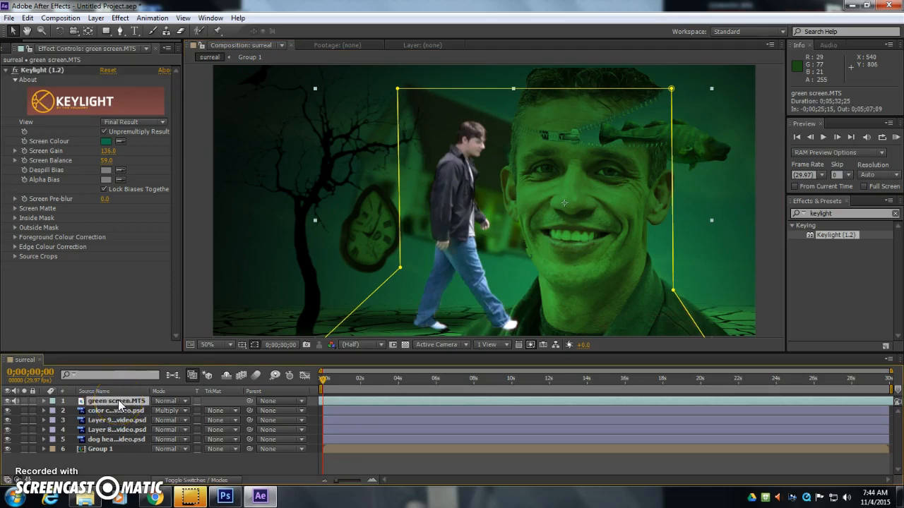
drag(118, 404, 113, 439)
drag(334, 382, 372, 381)
drag(476, 279, 425, 287)
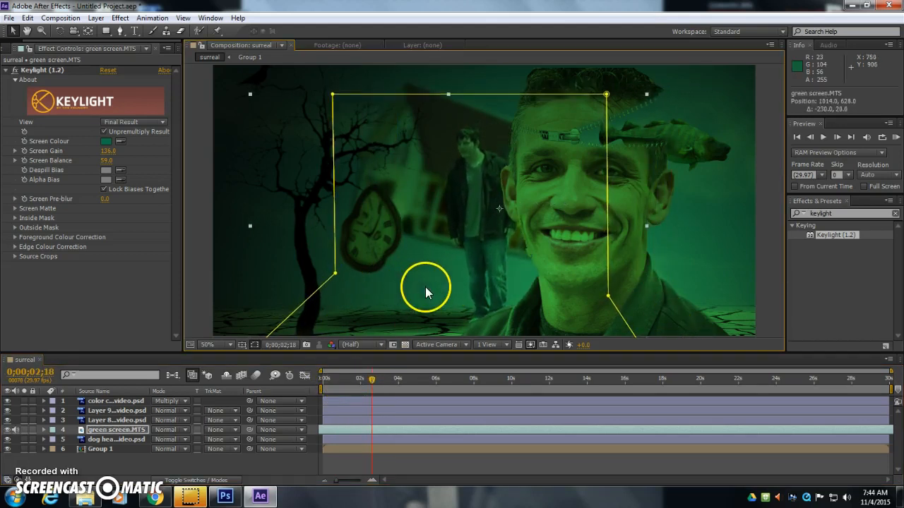
- Scrub through the surreal timeline to about 0;00;27;21 to review the keyed footage, and deselect the layer
drag(379, 383, 580, 386)
drag(367, 380, 847, 396)
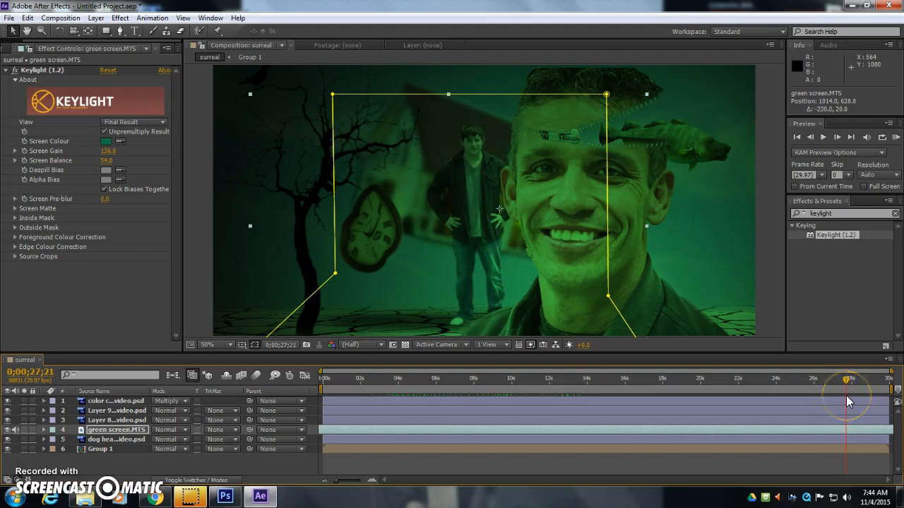
click(195, 284)
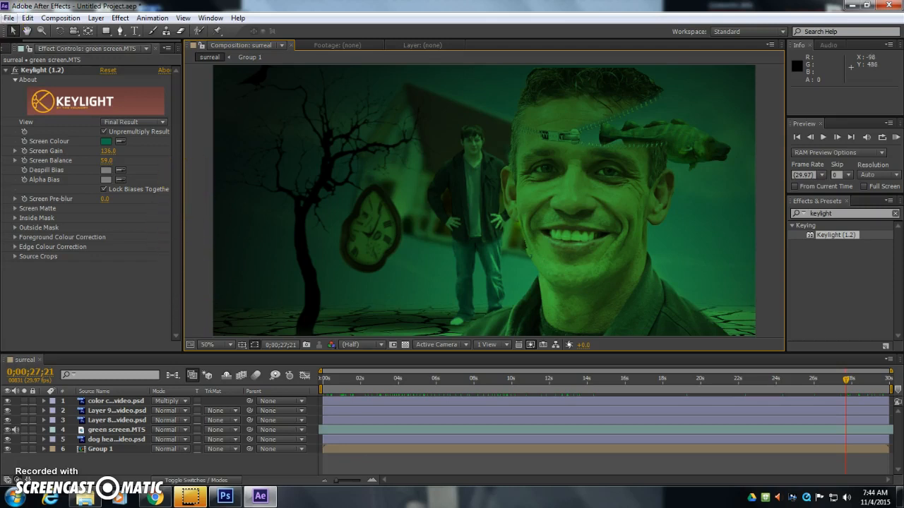
- Add the surreal composition to the render queue
click(8, 19)
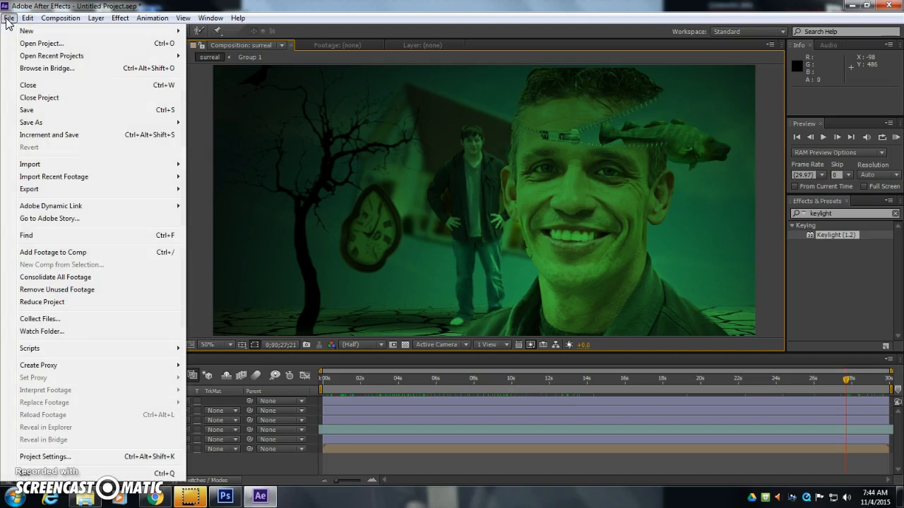
mouse_move(55, 189)
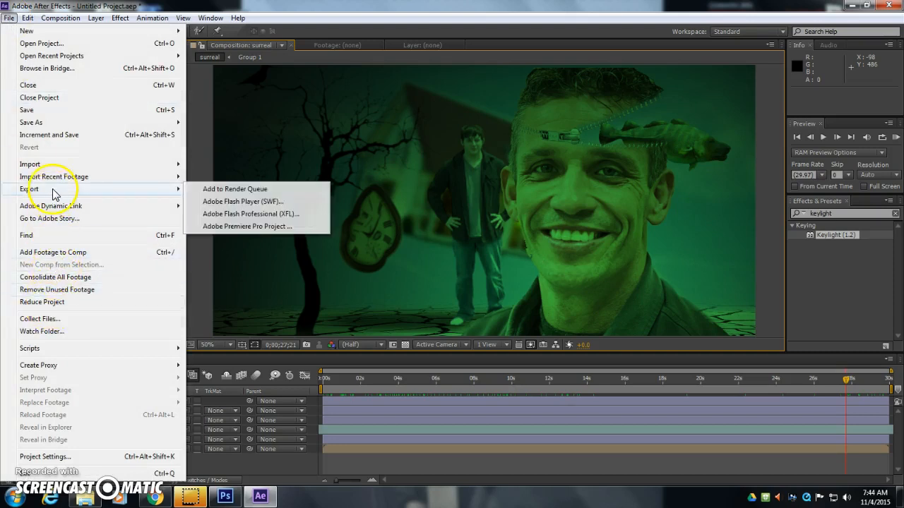
click(223, 190)
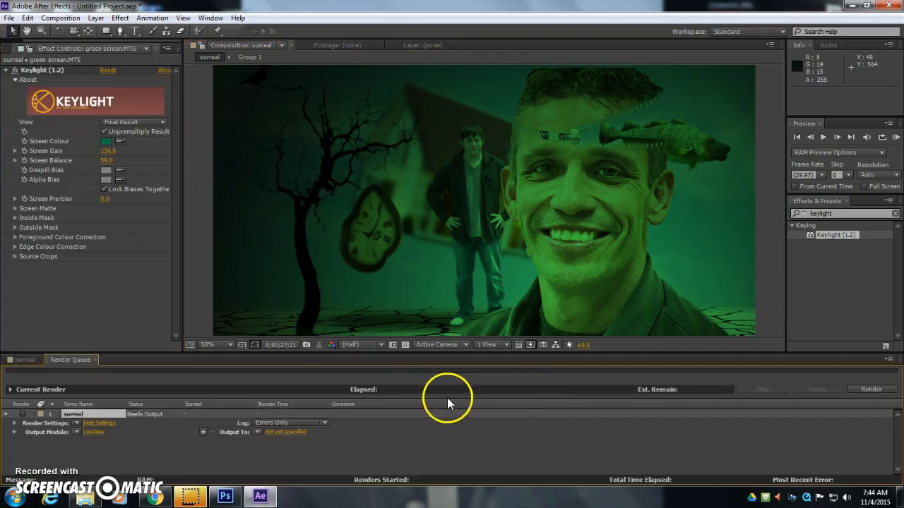
- Set the output module's format to H.264 and toggle its audio output option
click(89, 433)
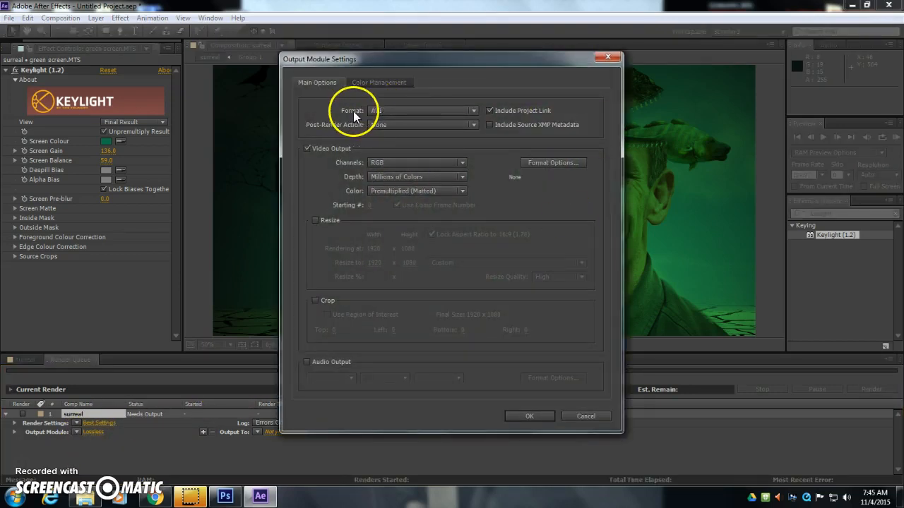
click(415, 110)
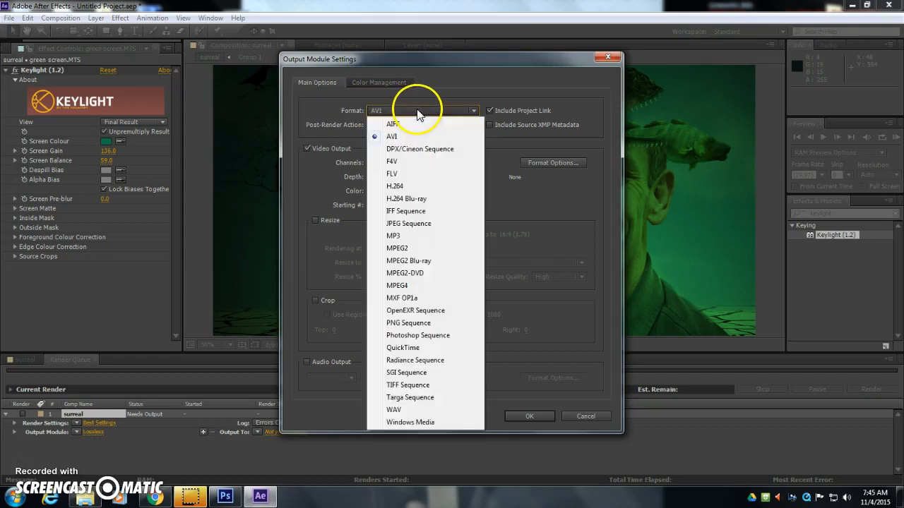
click(398, 186)
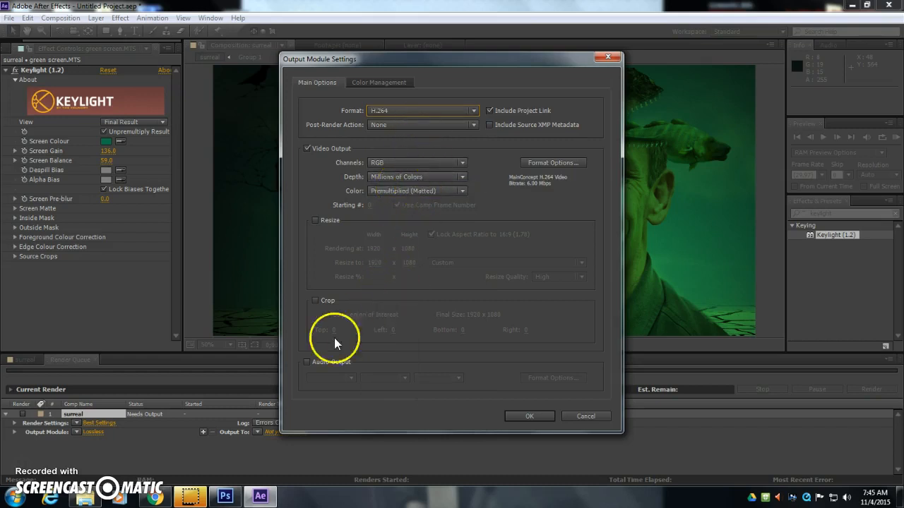
click(307, 361)
click(528, 416)
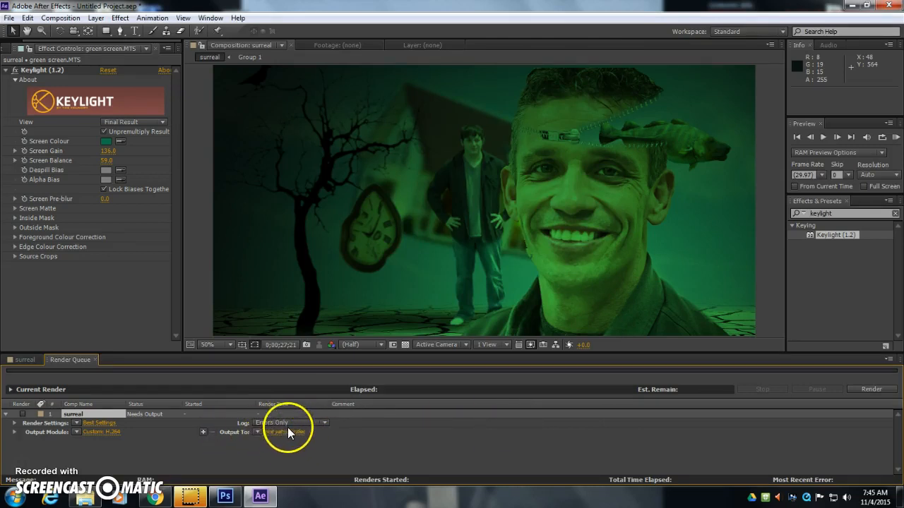
- Choose the Desktop as the output location for the rendered movie
click(286, 432)
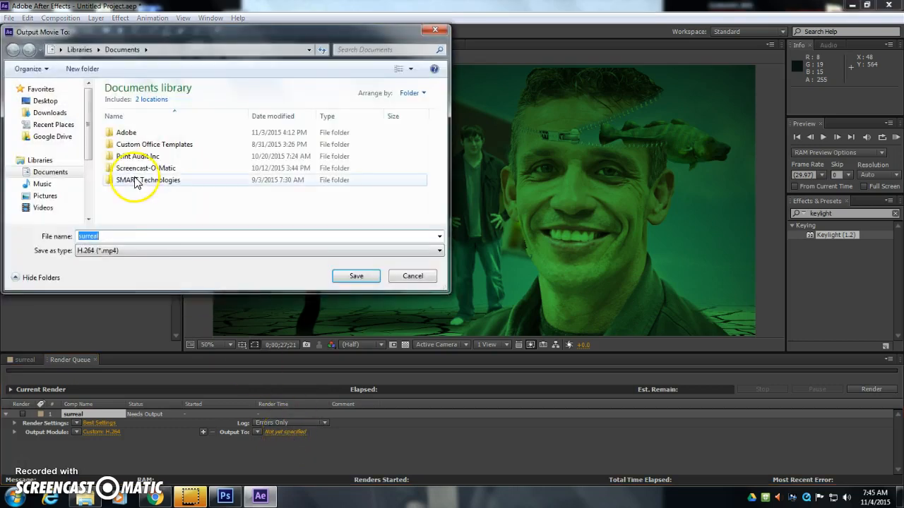
click(45, 101)
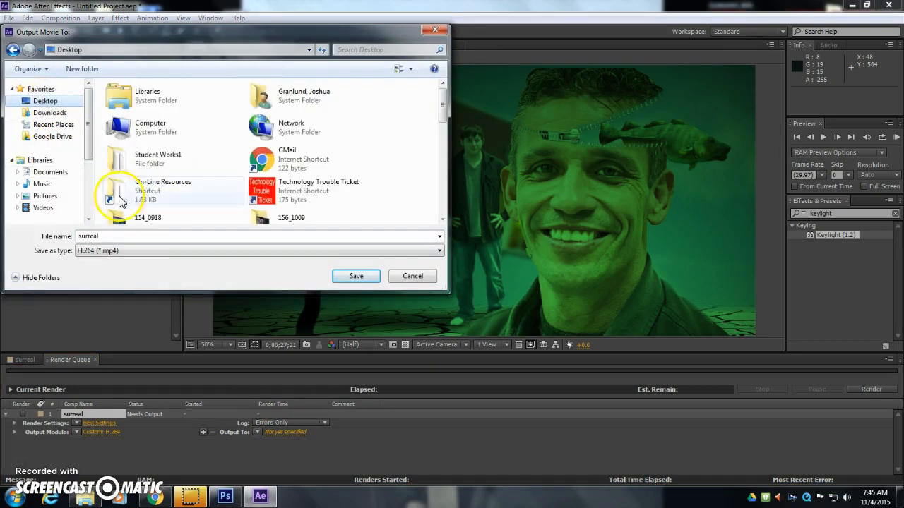
- Try to save the output movie on the Desktop under the name surreal-video
click(109, 237)
click(109, 236)
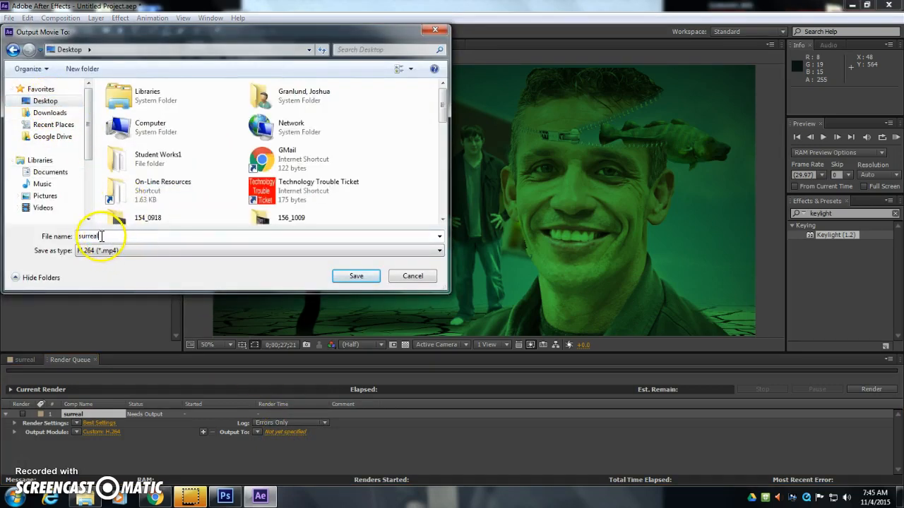
text(-video)
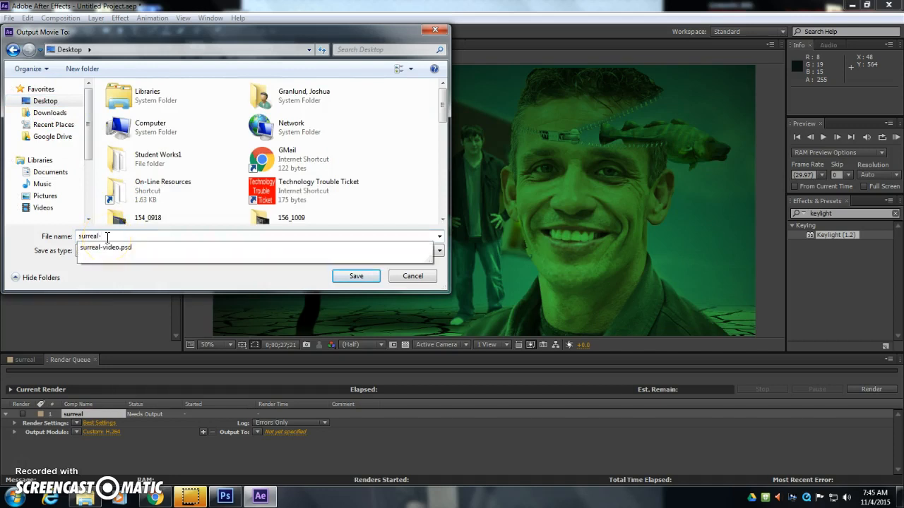
click(376, 210)
click(138, 241)
click(143, 238)
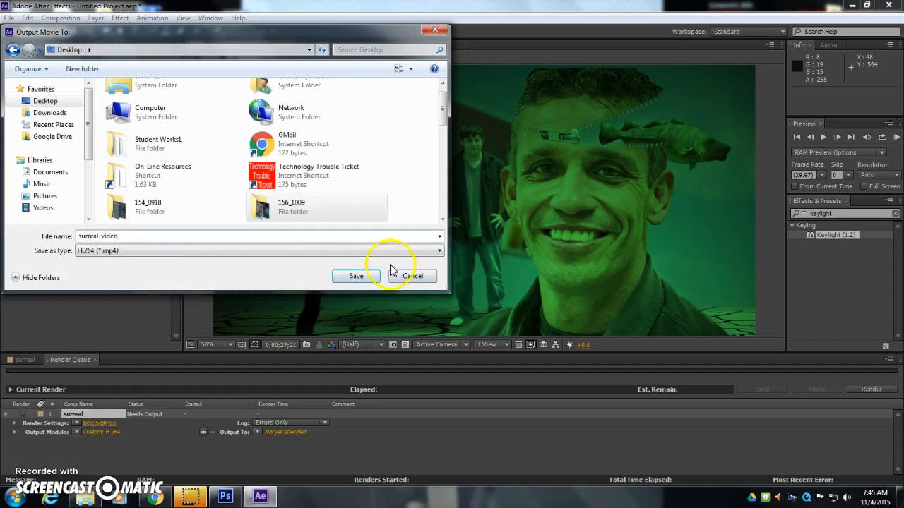
click(355, 276)
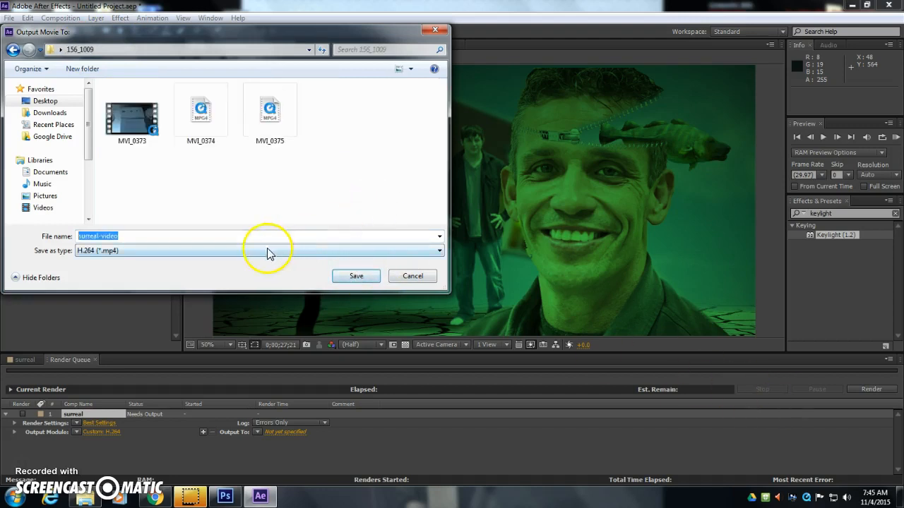
click(13, 49)
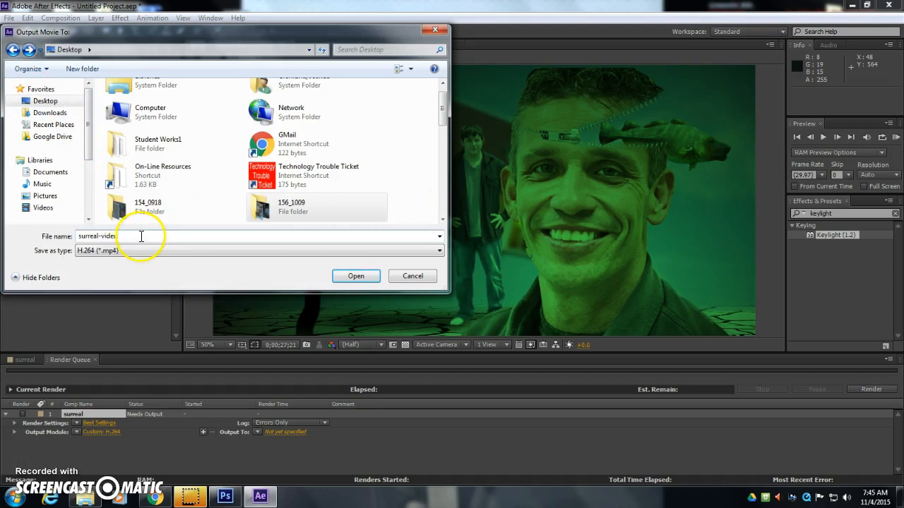
- Save the output movie as video in H.264 format on the Desktop and start rendering the queue
text(vid)
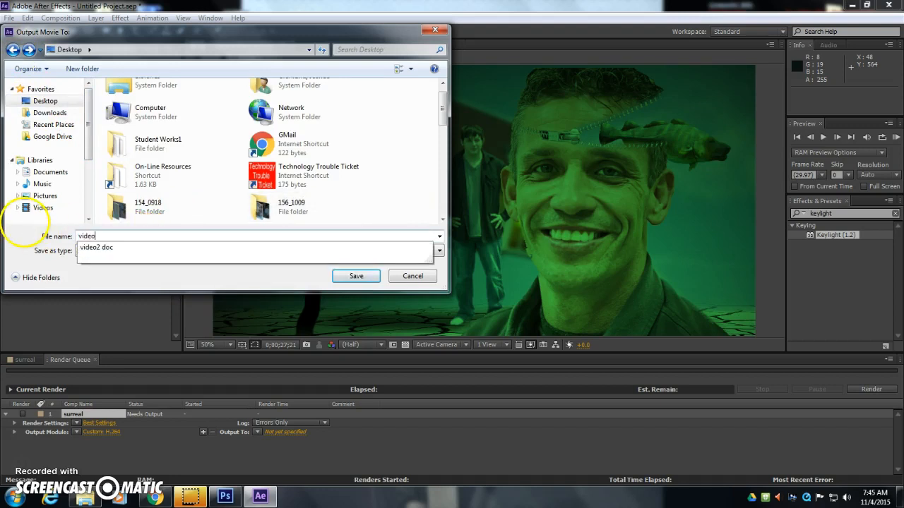
click(21, 254)
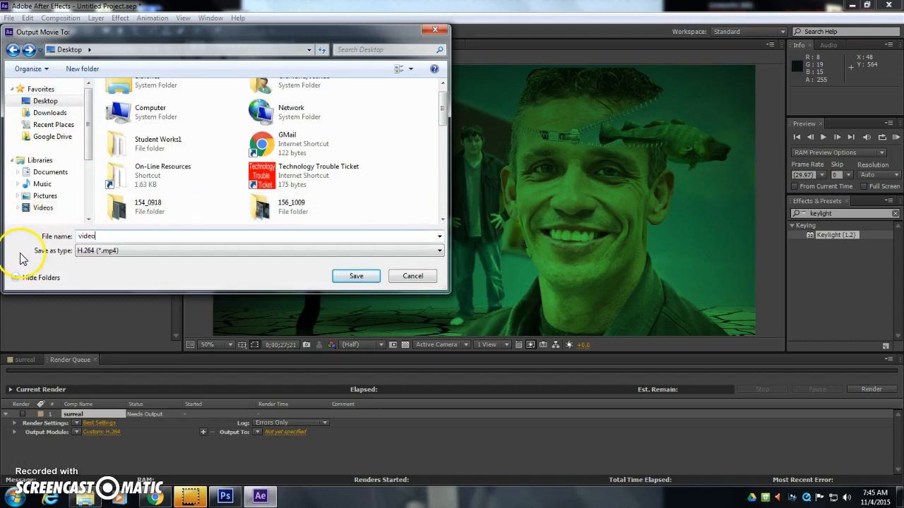
click(353, 277)
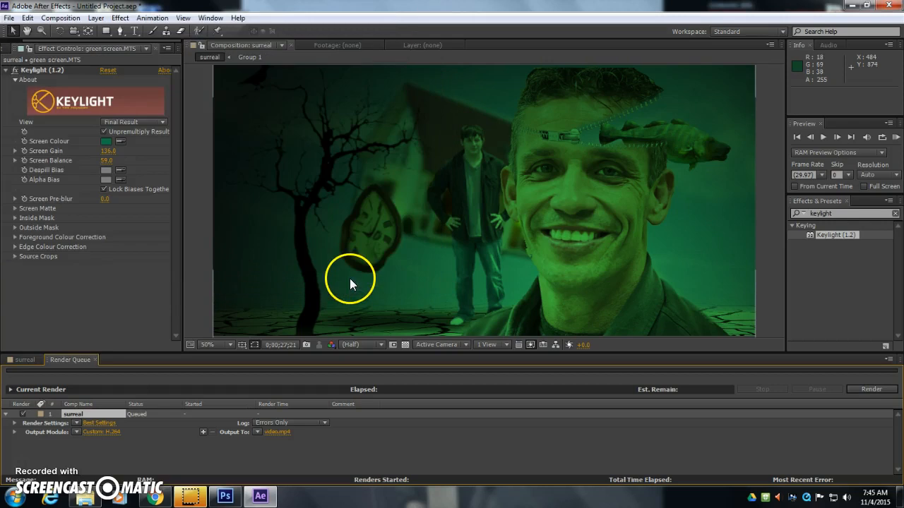
click(871, 389)
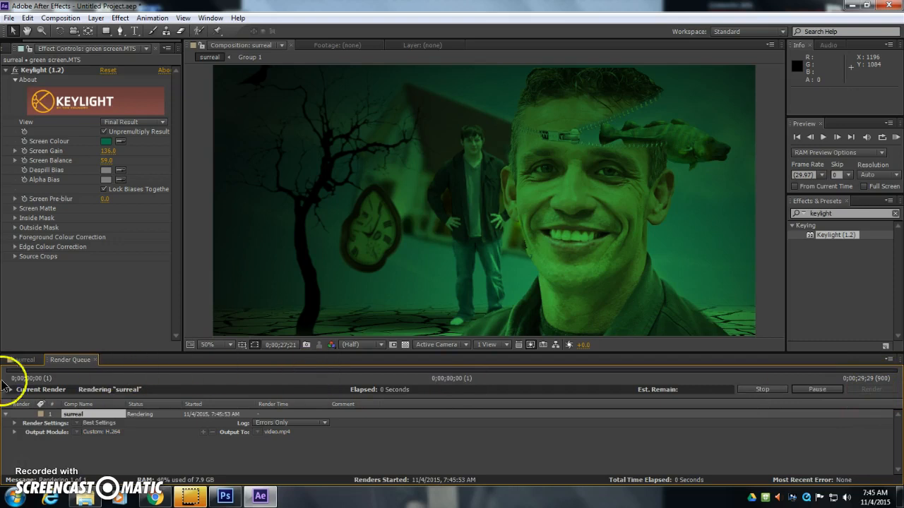